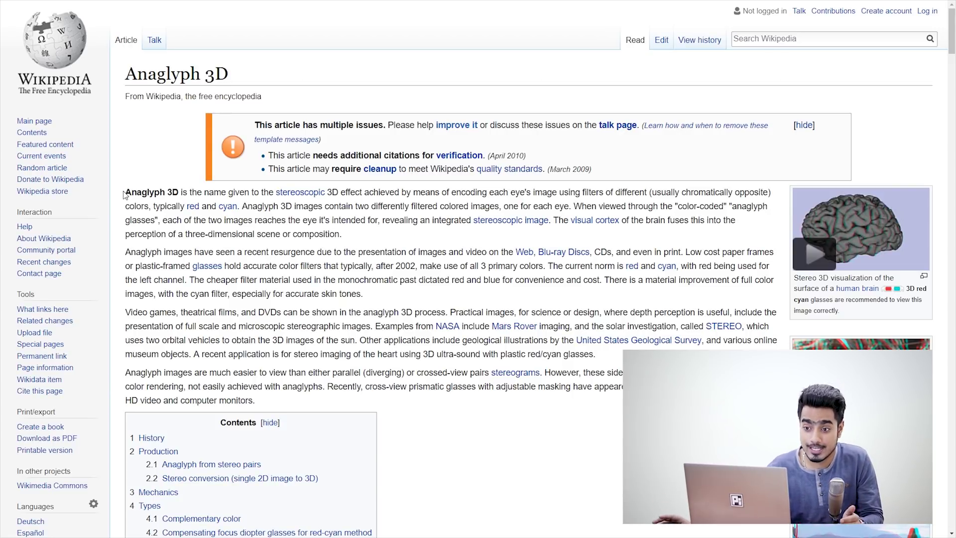
Highlight the Anaglyph 3D article's opening definition, its "usually chromatically opposite" remark and the typical filter colors for reading.
drag(127, 191, 238, 206)
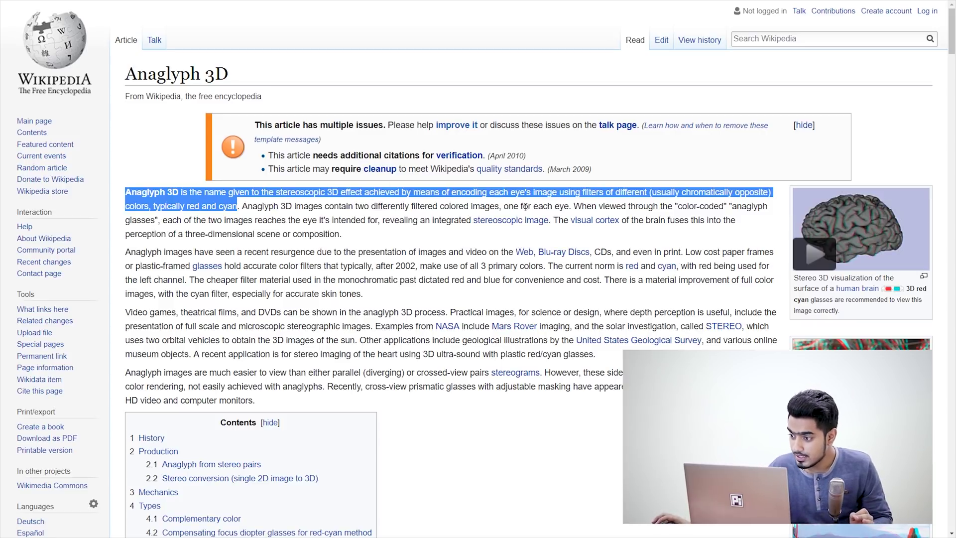
click(654, 192)
drag(654, 191, 769, 194)
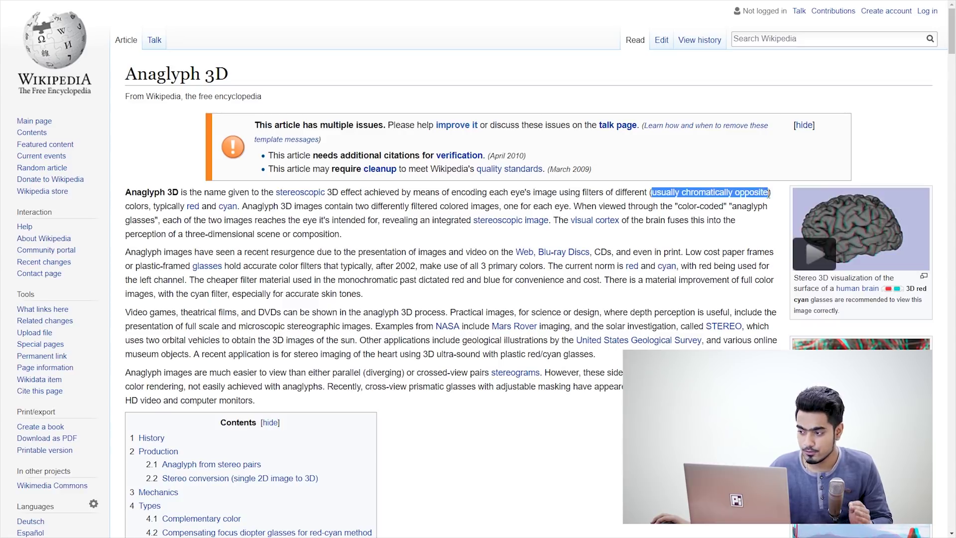
click(435, 215)
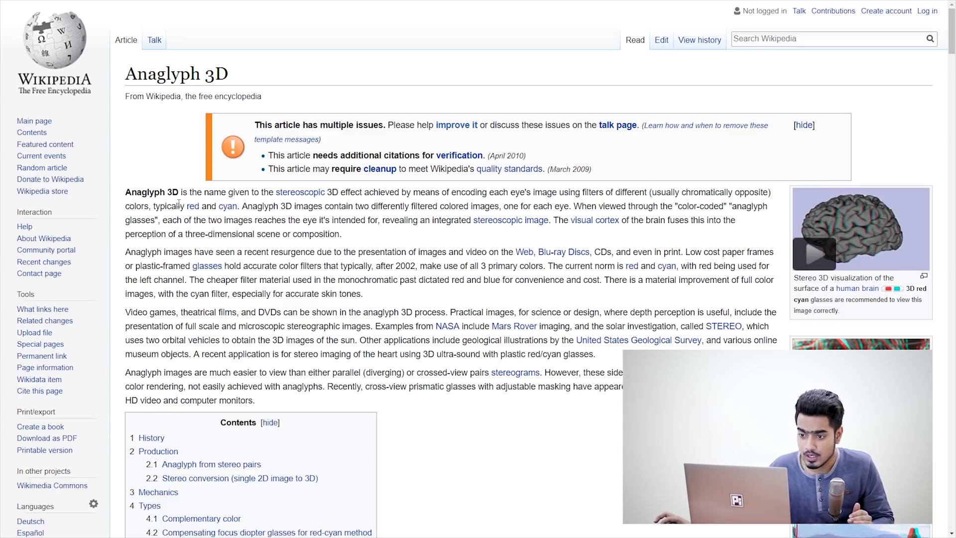
drag(185, 205, 238, 205)
click(238, 206)
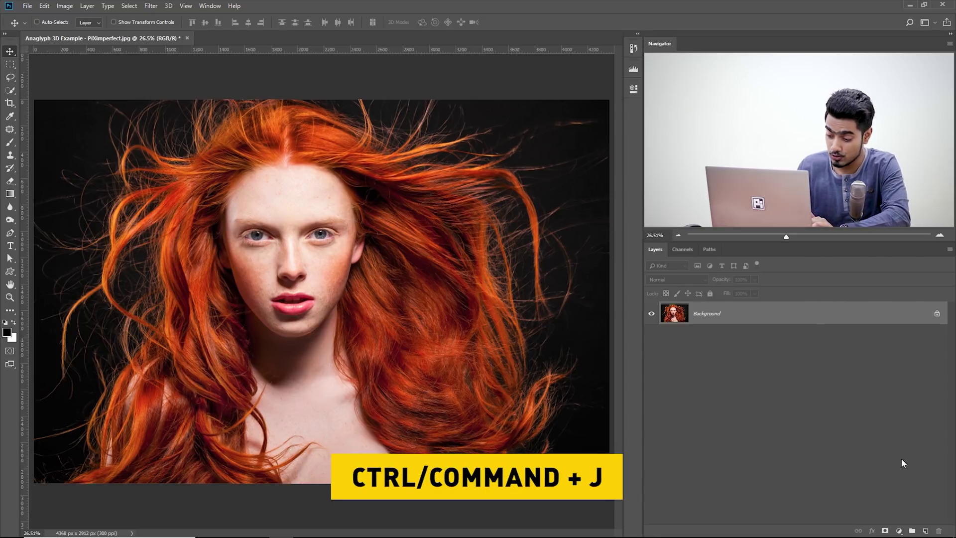
Duplicate the Background layer twice, naming the lower copy Red and the upper copy Cyan.
key(ctrl+j)
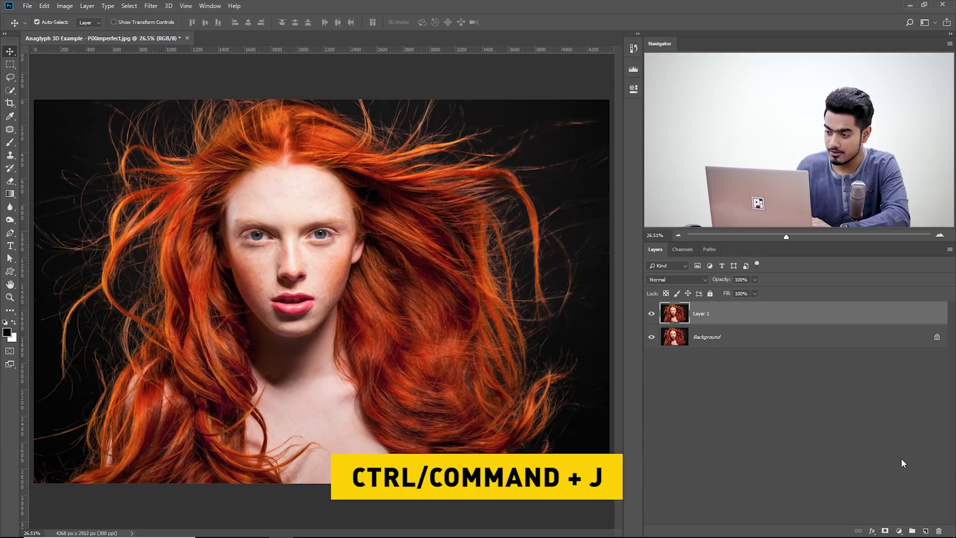
key(ctrl+j)
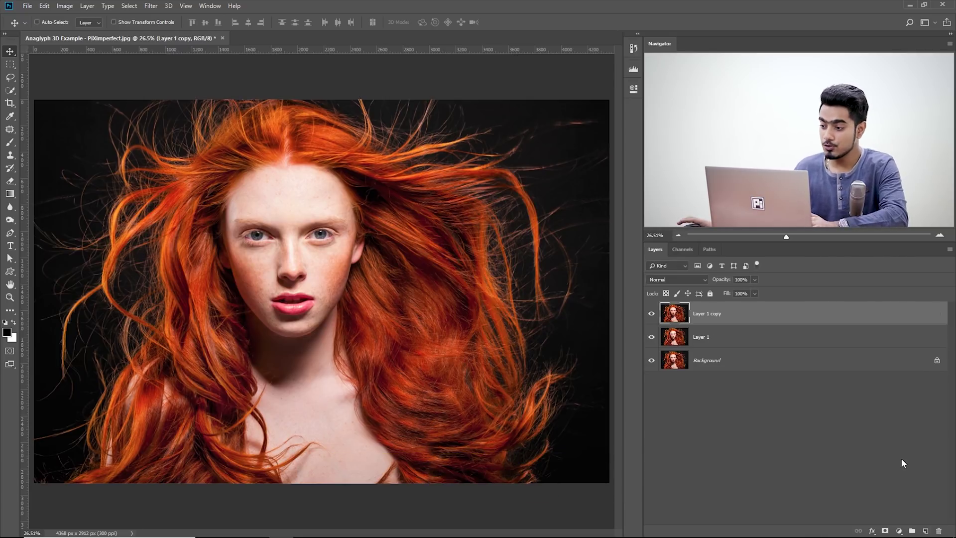
double_click(702, 337)
text(Red)
double_click(710, 314)
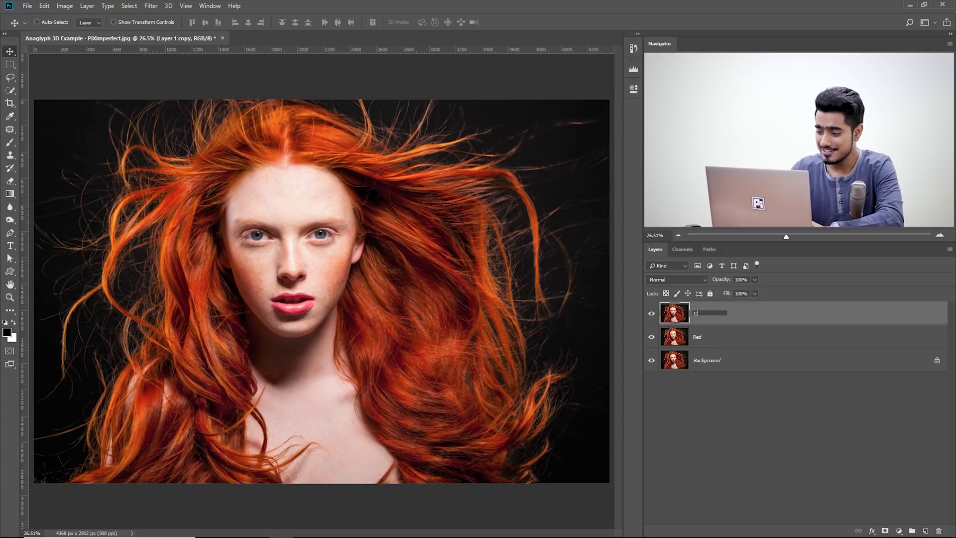
text(Cyan)
key(Return)
Restrict the Red layer's advanced blending to the R channel by disabling the G and B channels.
click(747, 335)
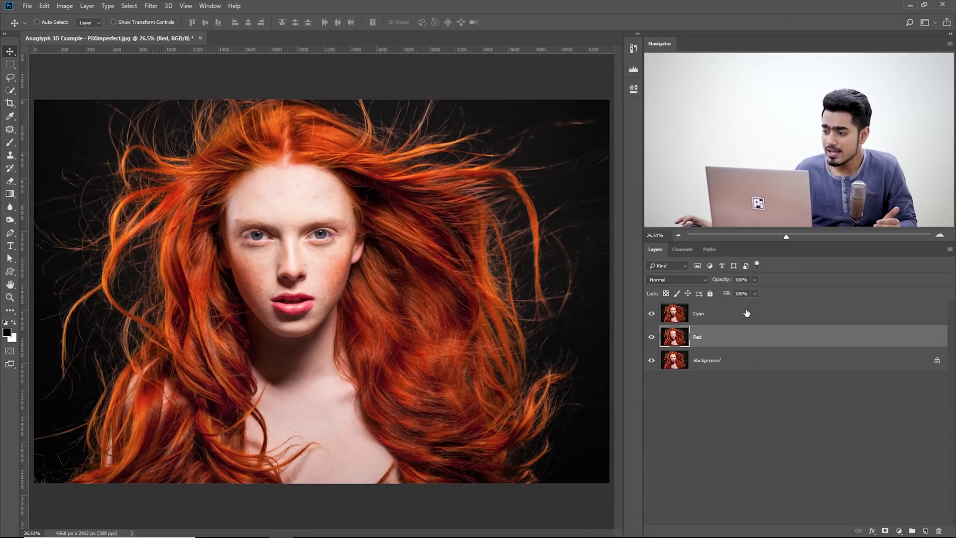
click(747, 312)
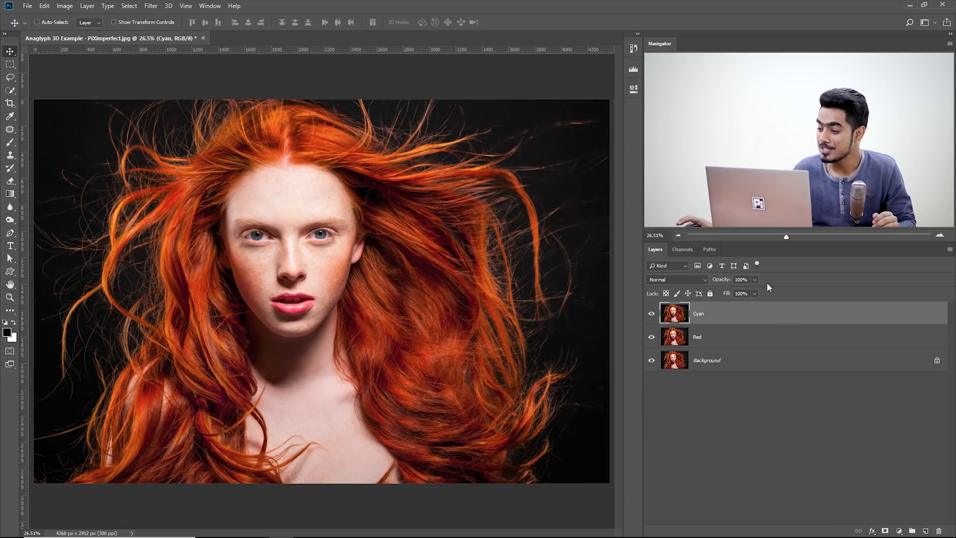
click(777, 337)
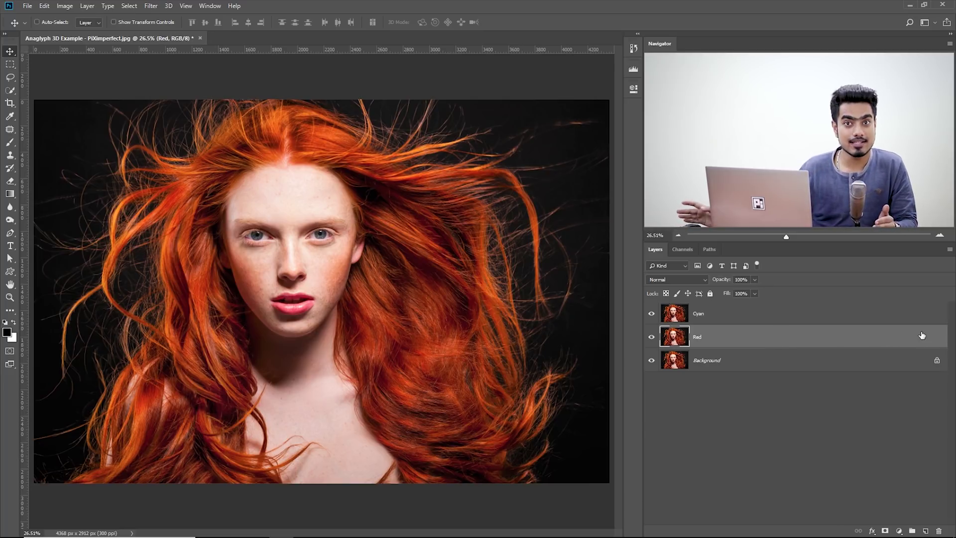
double_click(900, 335)
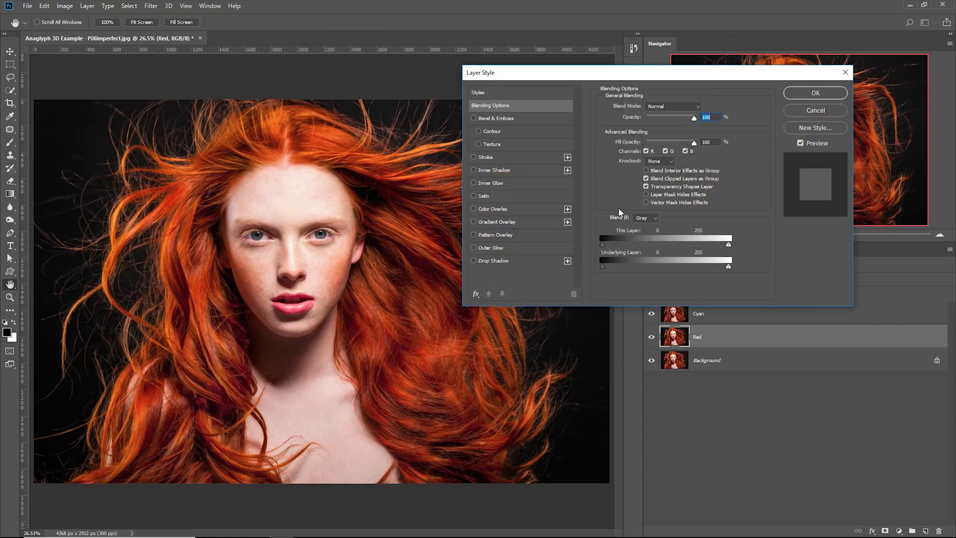
click(667, 152)
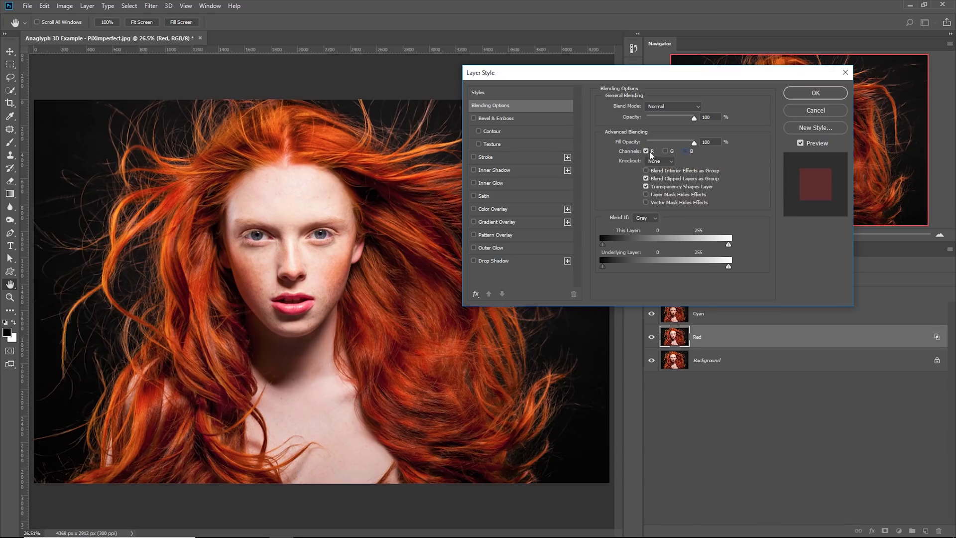
click(821, 95)
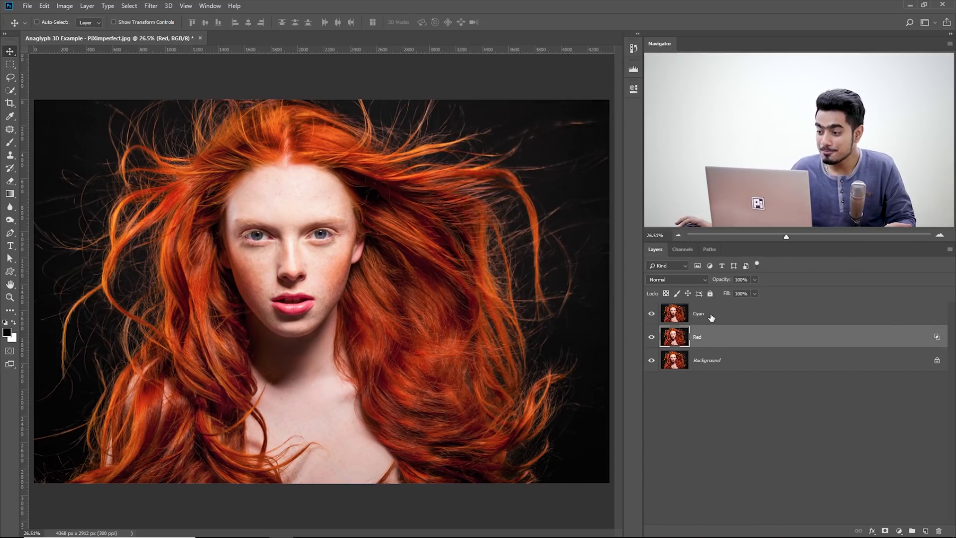
Disable the R channel in the Cyan layer's advanced blending, leaving G and B enabled.
click(711, 318)
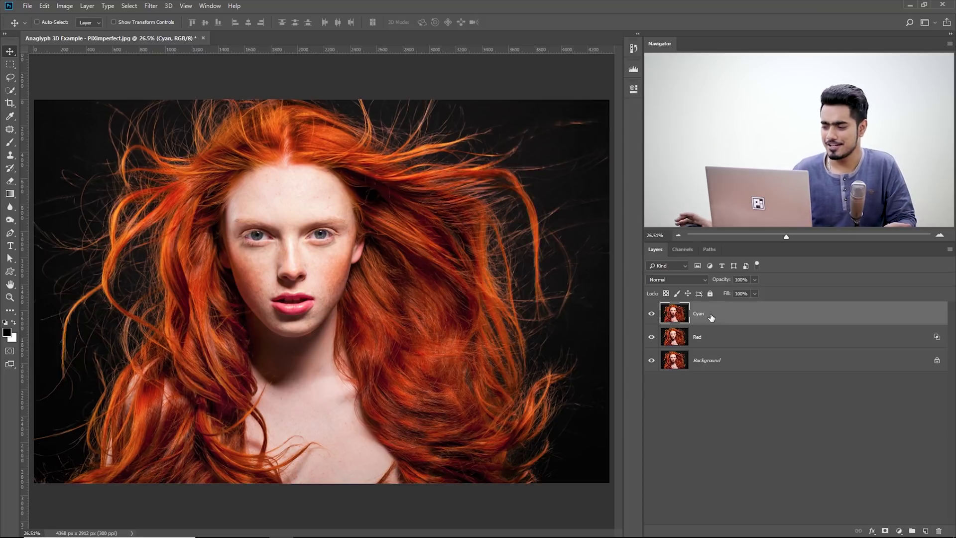
double_click(918, 317)
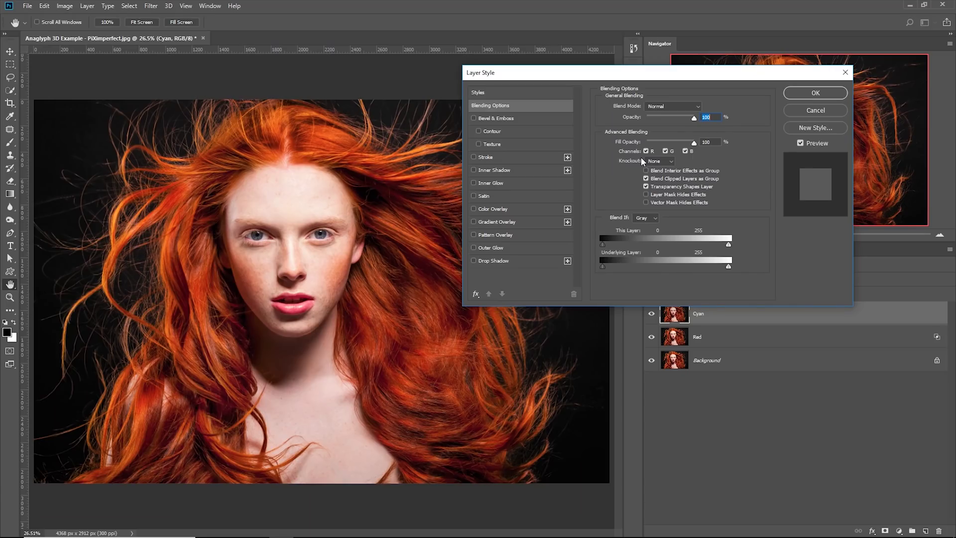
click(647, 152)
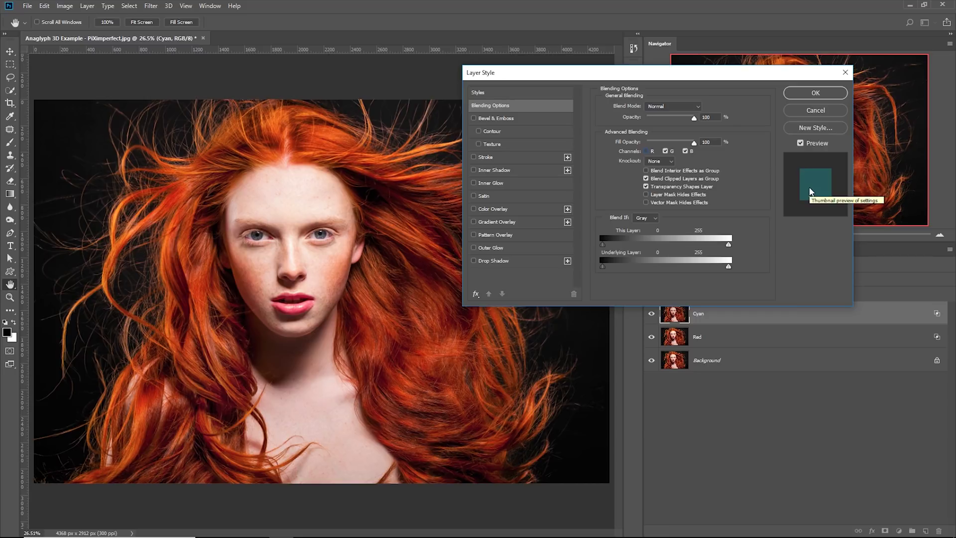
click(806, 98)
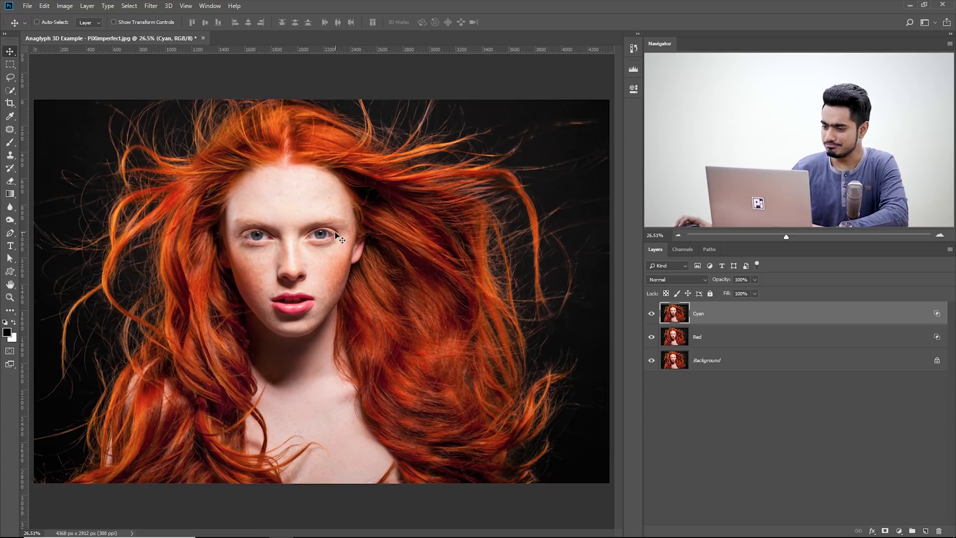
Nudge the Red layer horizontally to the right to offset it from the Cyan layer.
scroll(317, 246, up, 4)
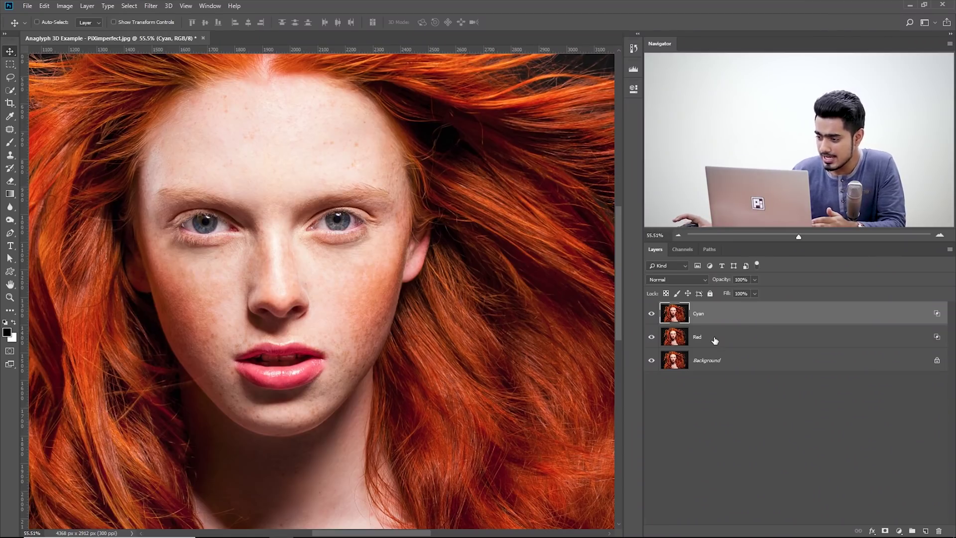
click(714, 340)
key(shift+Right)
key(shift+Right)
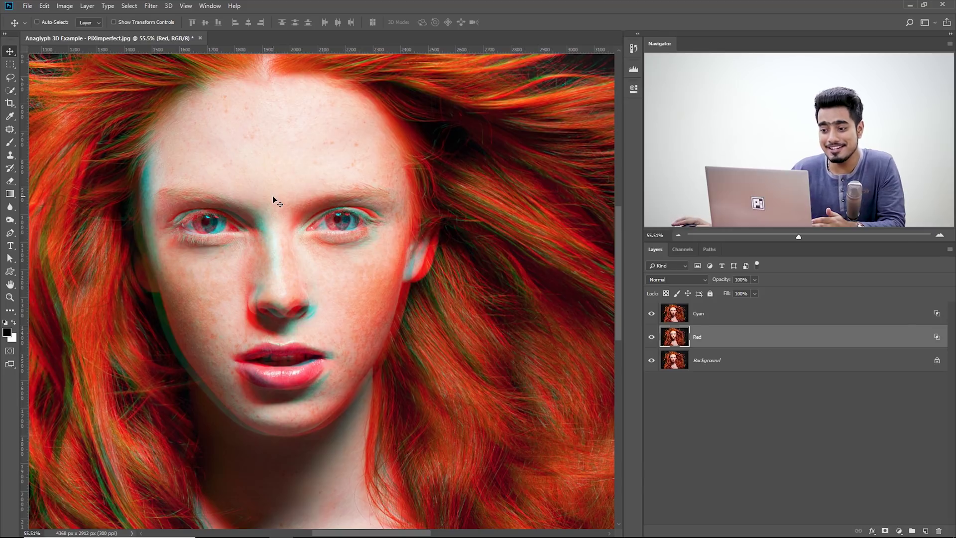
scroll(273, 201, down, 4)
scroll(273, 219, up, 3)
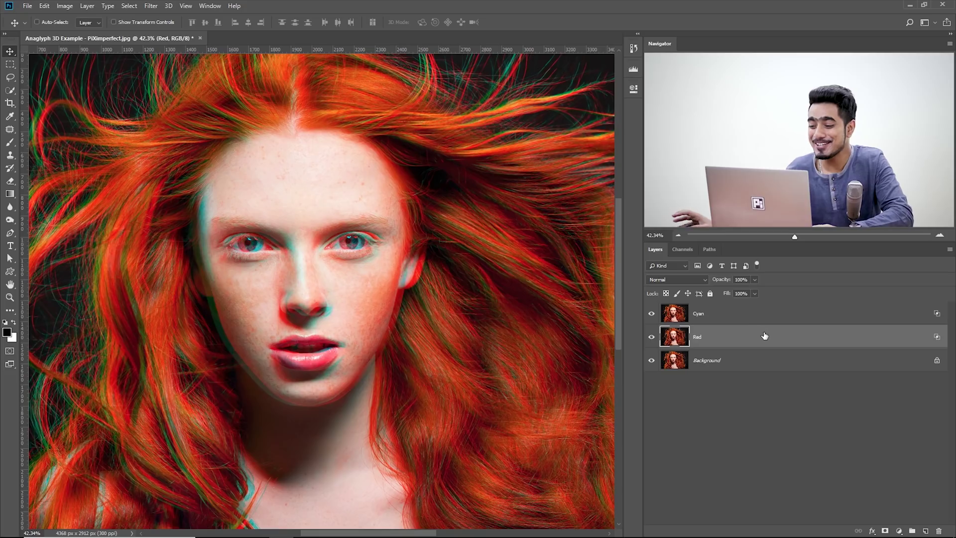
Delete the Red and Cyan layers together, leaving only the Background layer.
shift+click(764, 319)
drag(790, 336, 940, 531)
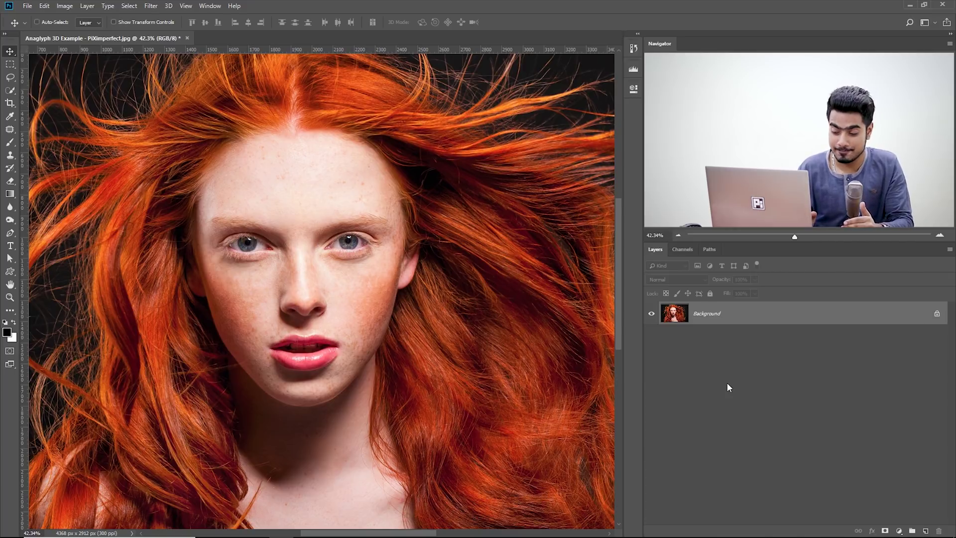
Duplicate the Background layer, name the copy Base, and convert it to a smart object.
key(ctrl+j)
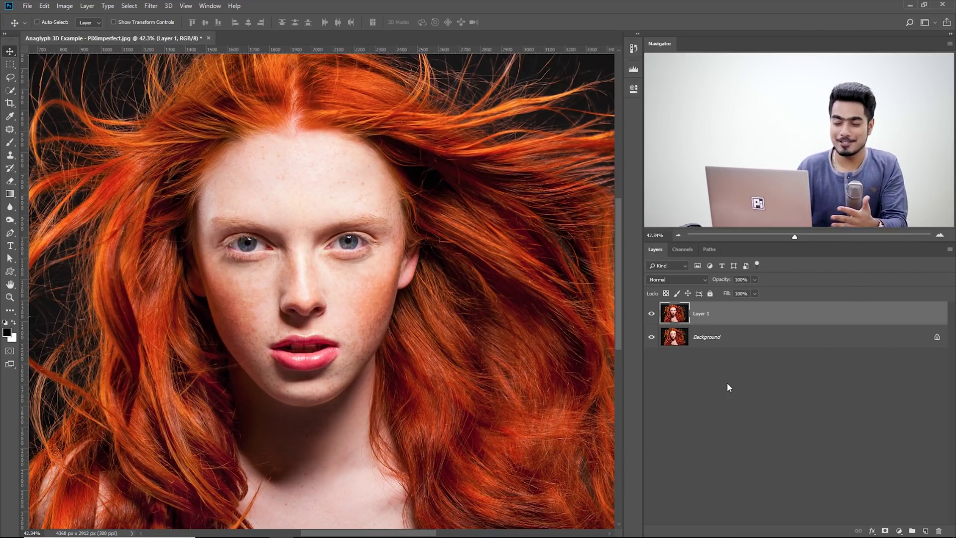
double_click(699, 314)
text(Bas)
key(Return)
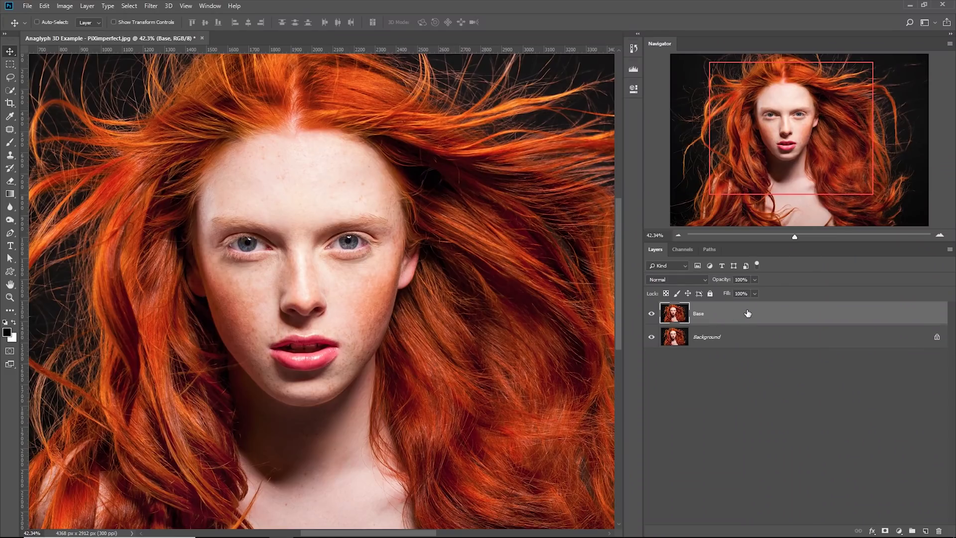
right_click(748, 313)
click(776, 254)
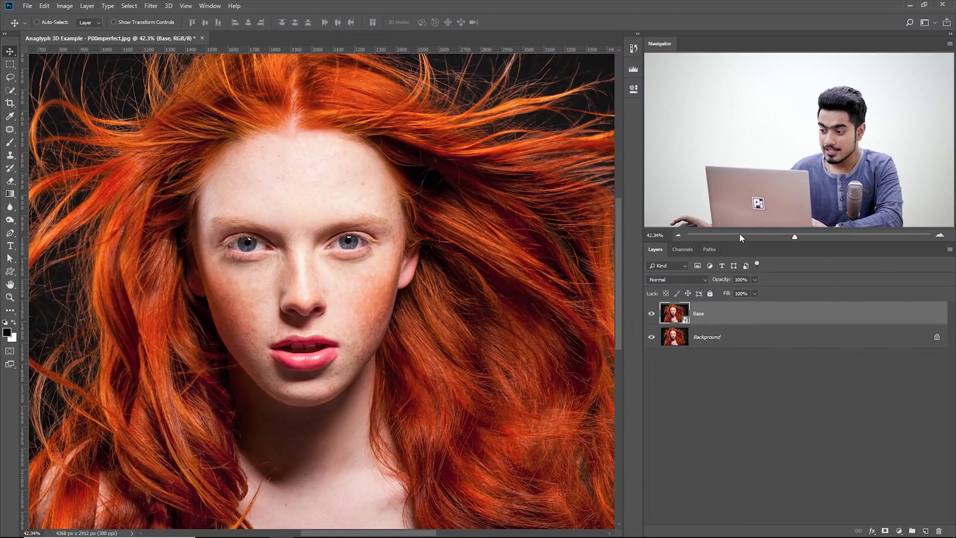
Open the Base smart object's contents and darken the portrait with a Curves adjustment layer bowed downward.
double_click(674, 314)
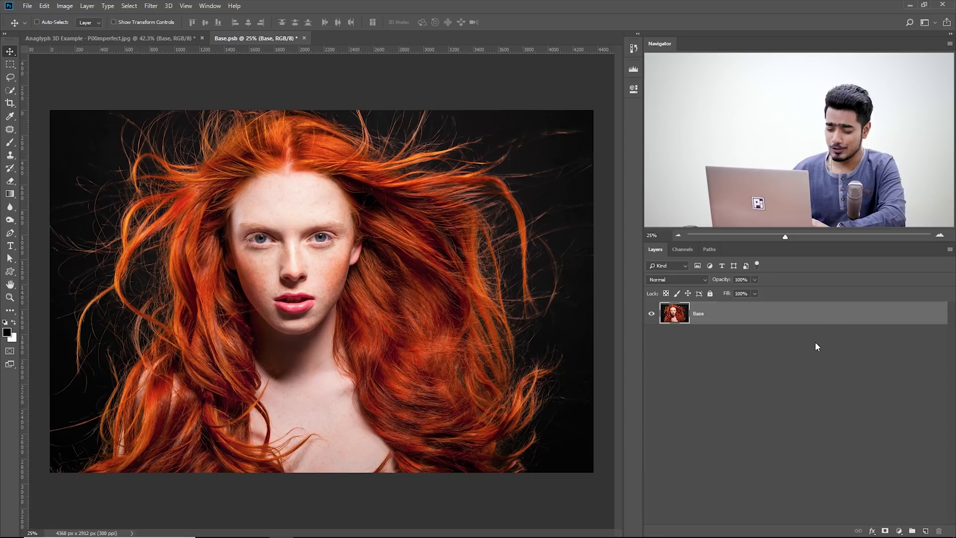
click(899, 531)
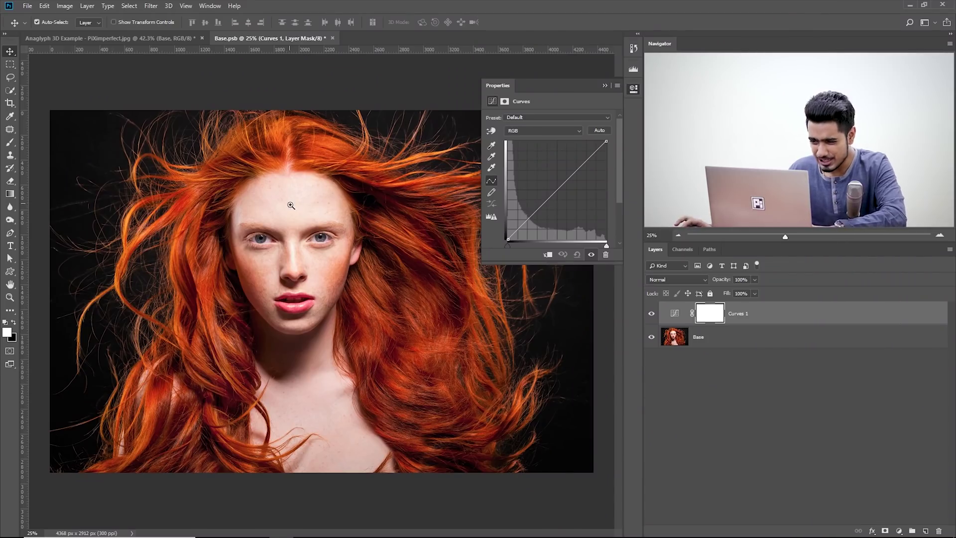
drag(291, 205, 314, 207)
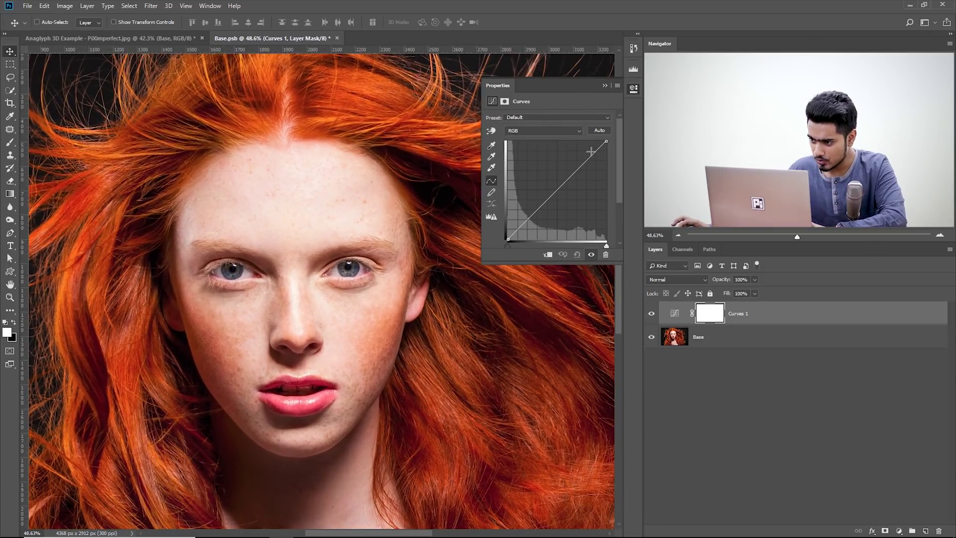
mouse_move(592, 154)
mouse_down()
mouse_move(597, 179)
mouse_move(596, 161)
mouse_up()
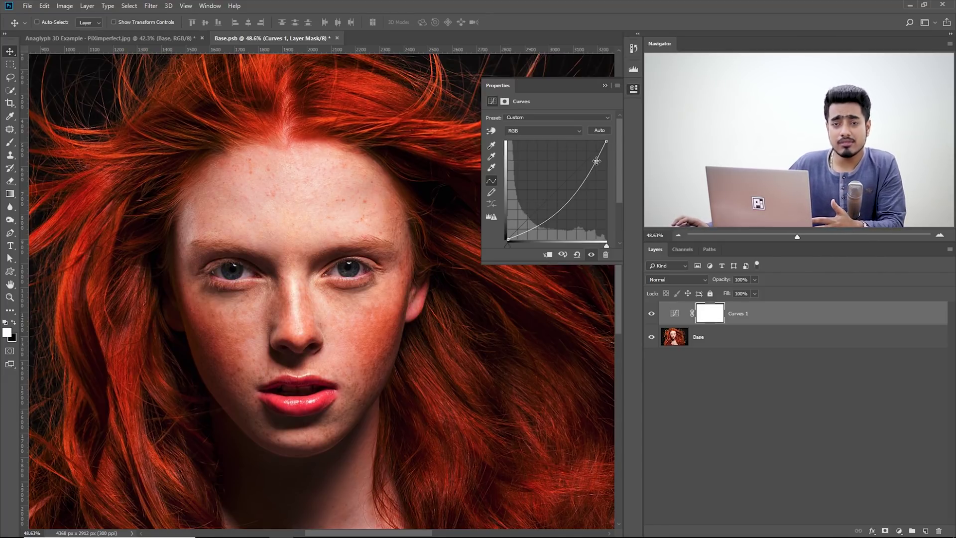
Add a Color Lookup adjustment layer above the Curves layer using the FoggyNight.3DL 3D LUT.
click(899, 530)
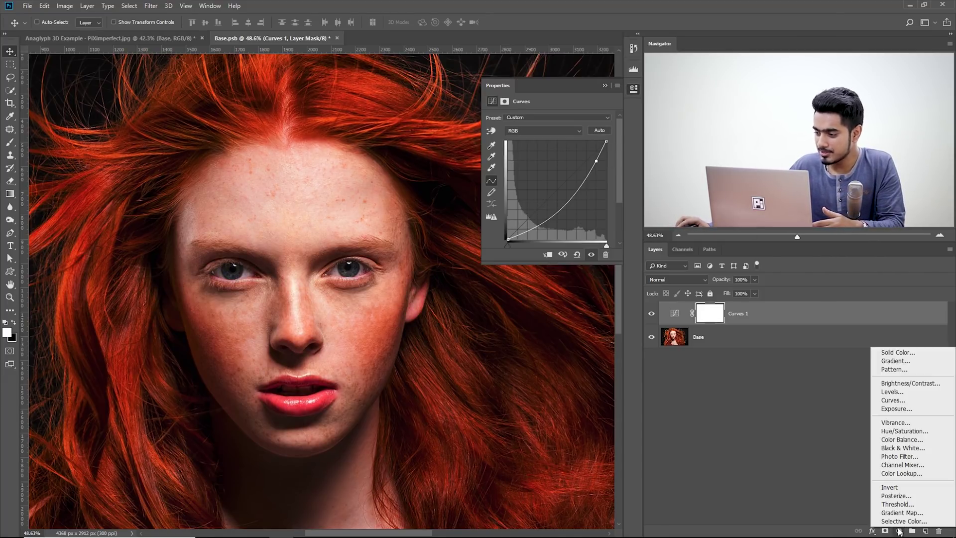
click(902, 473)
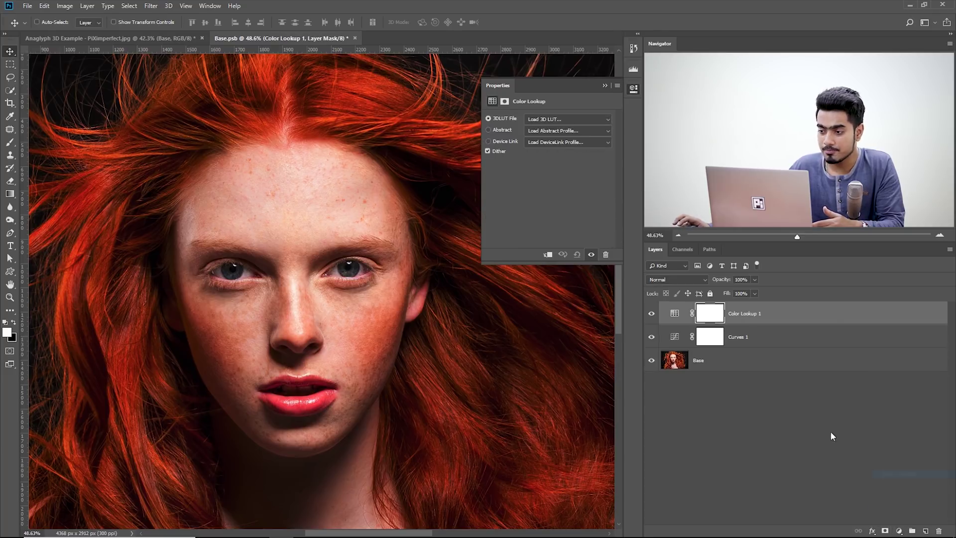
click(556, 119)
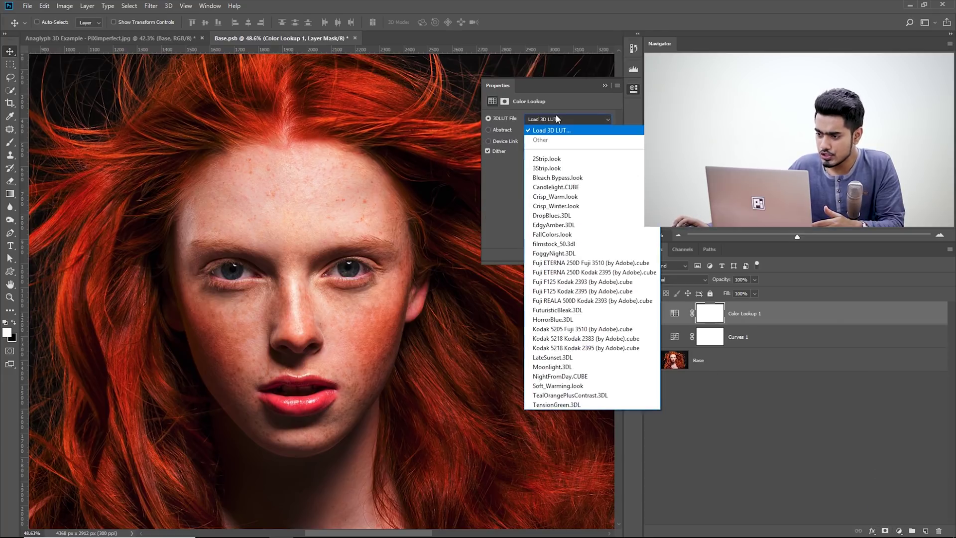
click(564, 253)
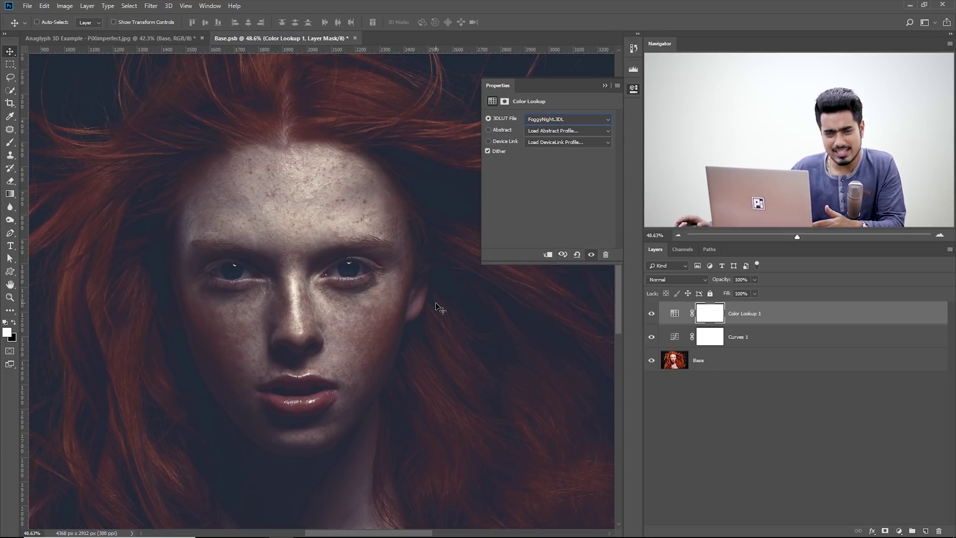
Reduce the darkening of the Curves 1 adjustment slightly by making its curve less bowed.
click(676, 337)
drag(596, 160, 593, 162)
key(ctrl+0)
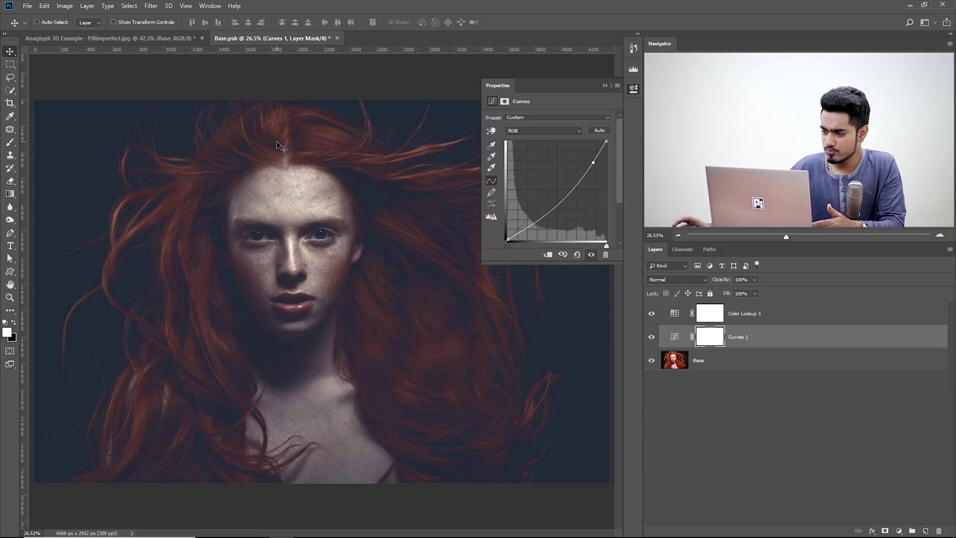
Add a brightening Curves adjustment layer above Curves 1, make its mask black, and paint white highlights over the hair on both sides of the face.
click(905, 527)
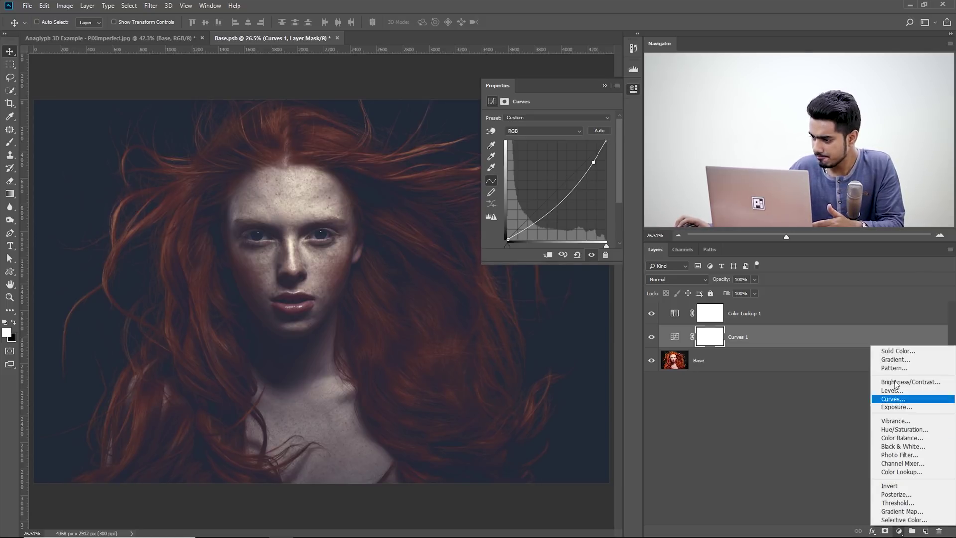
click(891, 399)
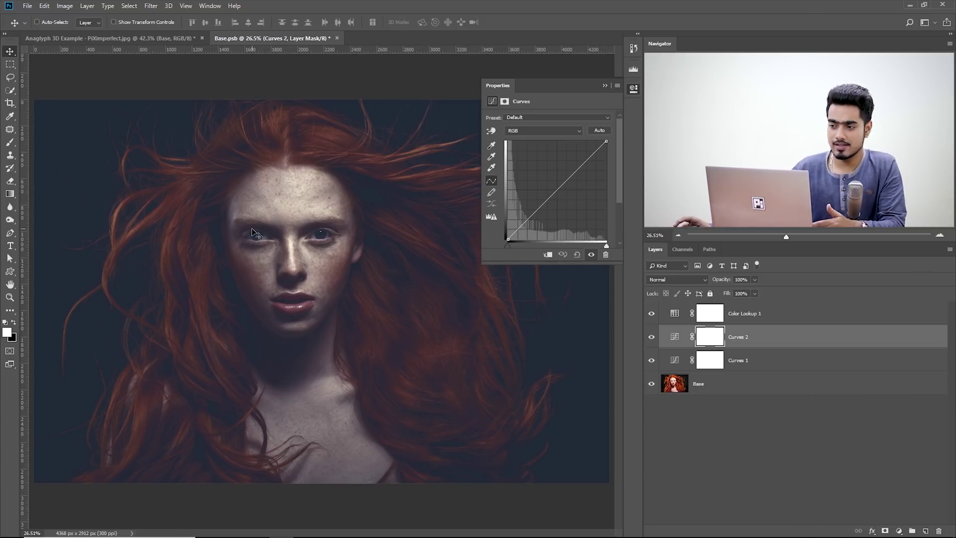
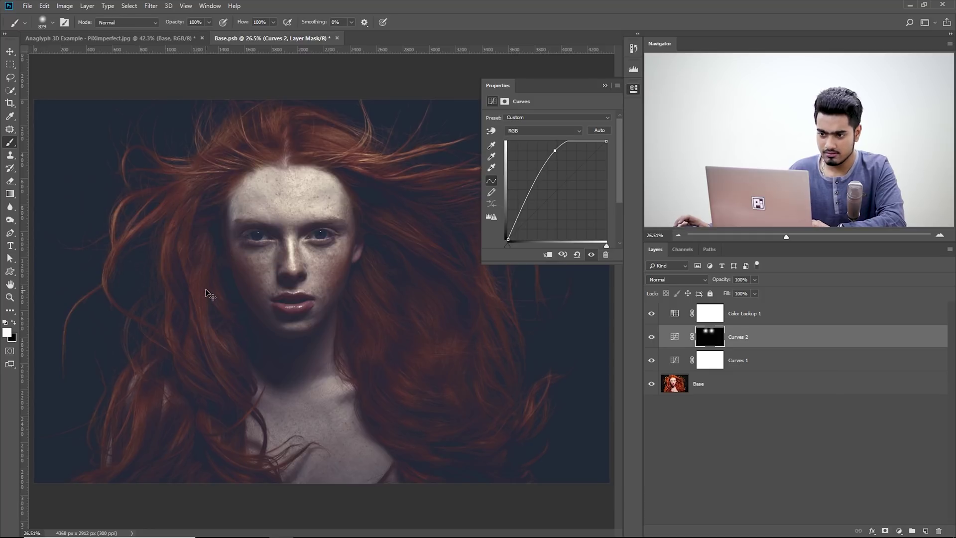
drag(395, 231, 406, 256)
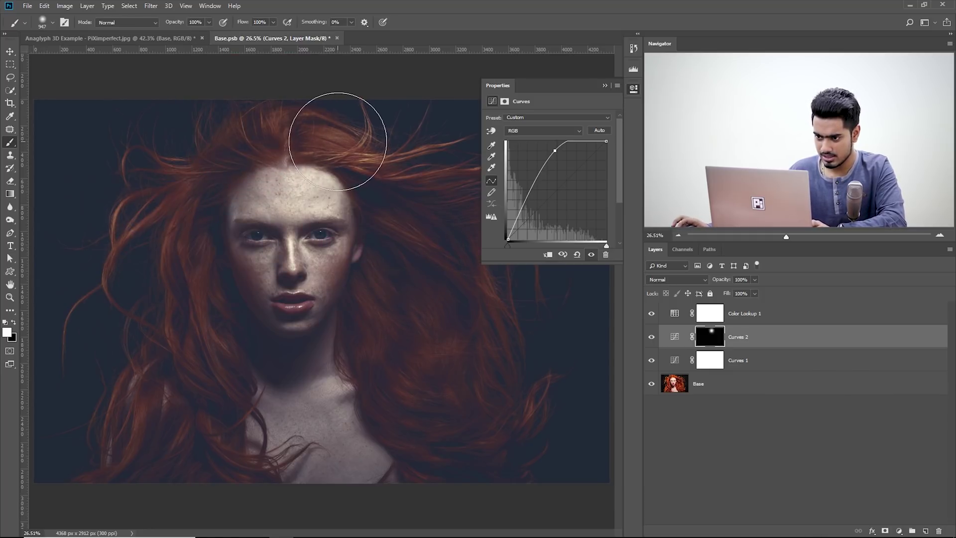
mouse_move(444, 305)
mouse_down()
mouse_move(433, 311)
mouse_move(417, 399)
mouse_move(448, 352)
mouse_move(435, 358)
mouse_up()
mouse_move(367, 293)
mouse_down()
mouse_move(392, 298)
mouse_move(372, 290)
mouse_move(421, 280)
mouse_move(416, 234)
mouse_up()
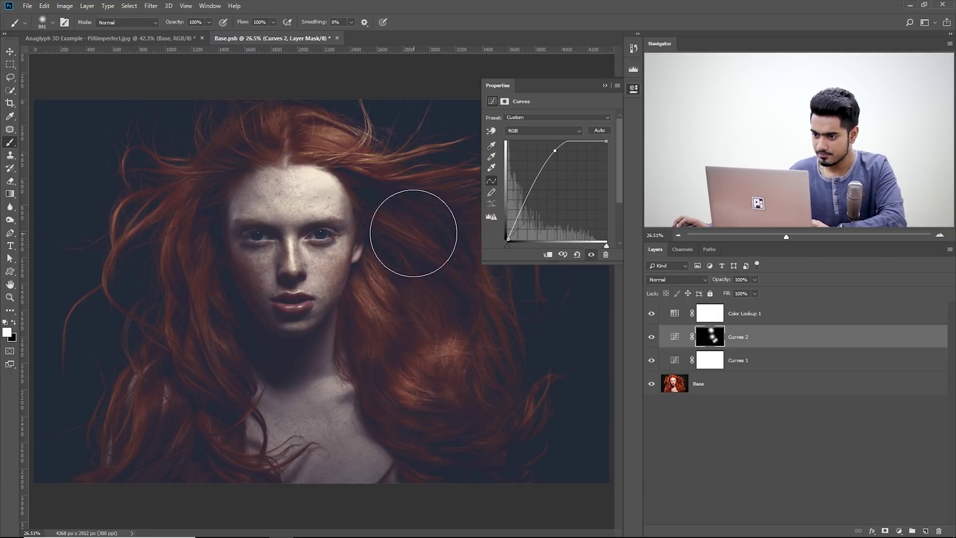
click(605, 87)
drag(473, 193, 433, 196)
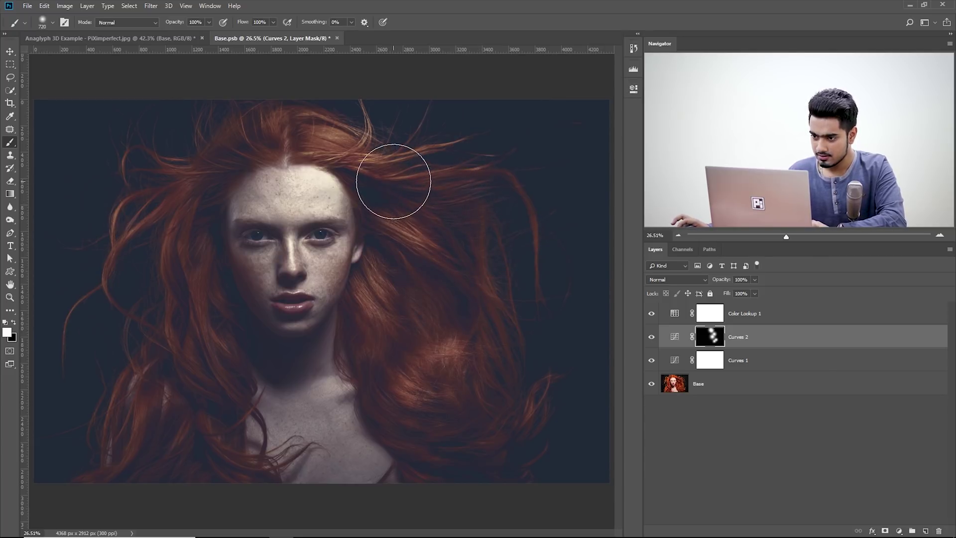
mouse_move(166, 374)
mouse_down()
mouse_move(153, 343)
mouse_move(181, 242)
mouse_up()
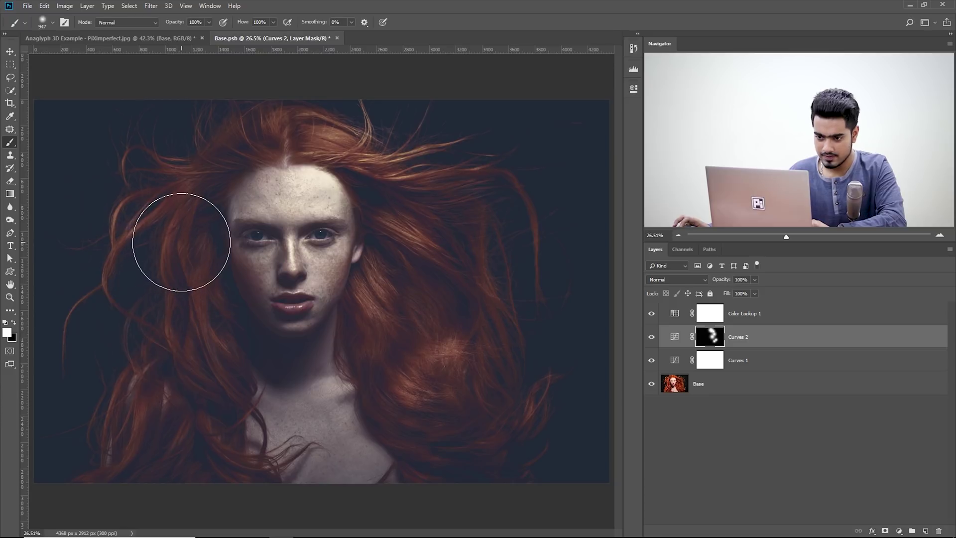
mouse_move(149, 424)
mouse_down()
mouse_move(141, 427)
mouse_move(209, 428)
mouse_up()
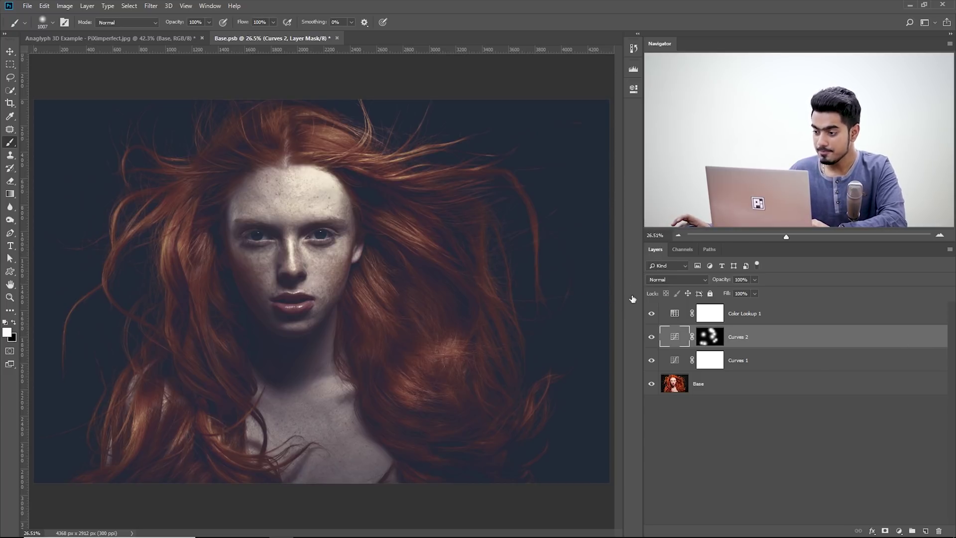
Limit Curves 2 to the brighter tones by splitting its Blend If underlying-layer shadow slider to 0 / 81.
double_click(777, 337)
drag(533, 77, 566, 213)
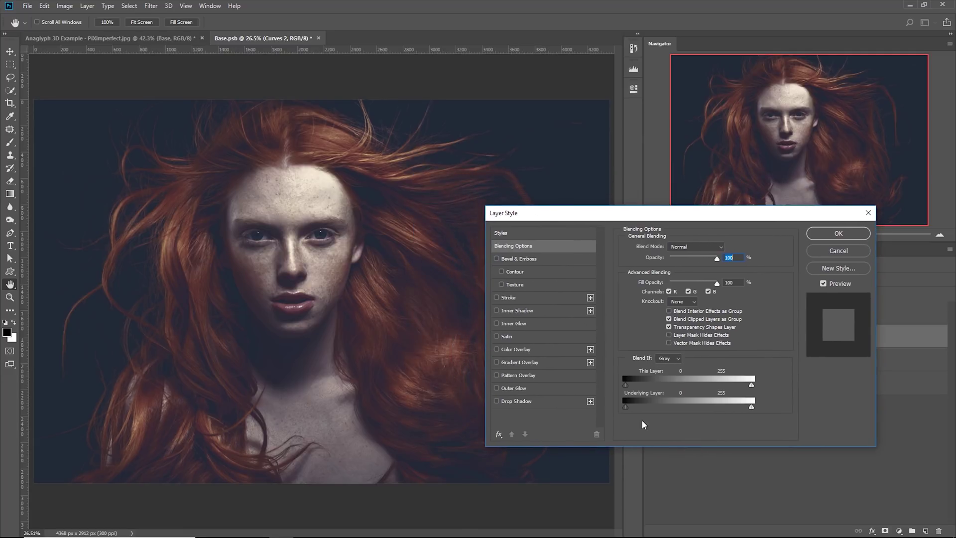
drag(664, 224, 680, 257)
drag(674, 442, 675, 444)
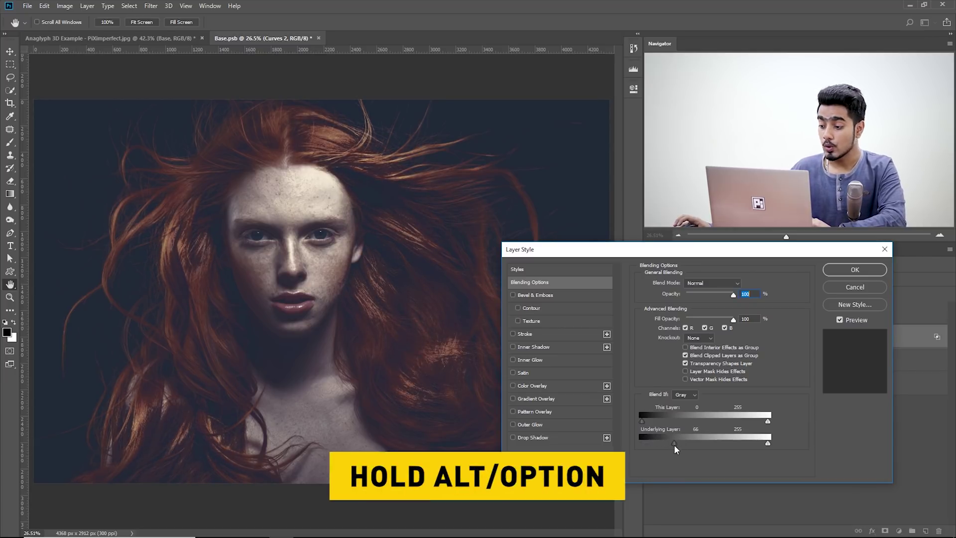
drag(674, 442, 671, 445)
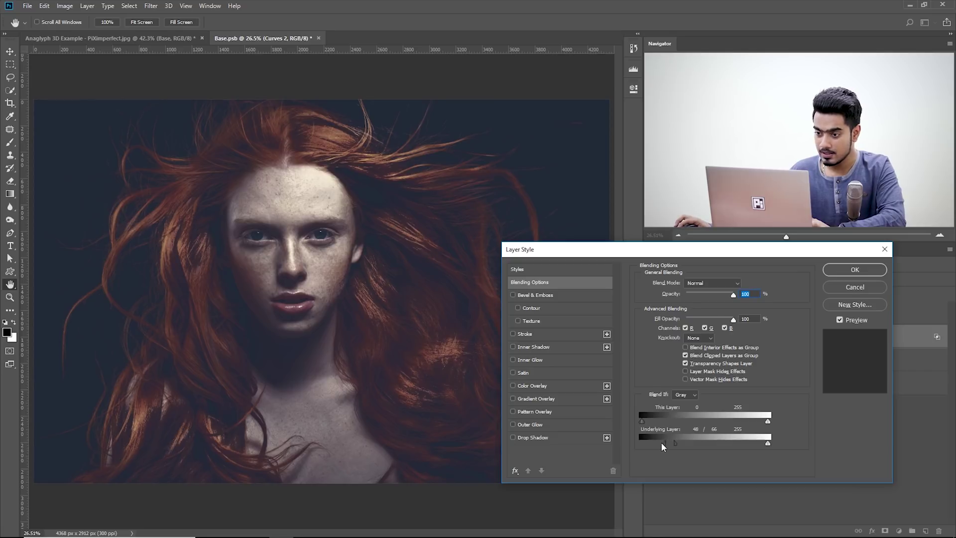
drag(642, 442, 684, 448)
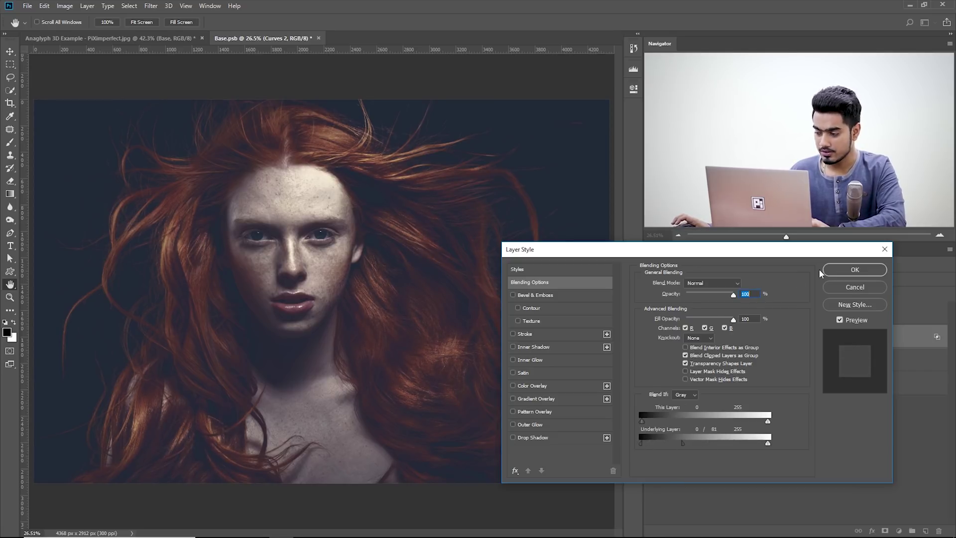
click(847, 269)
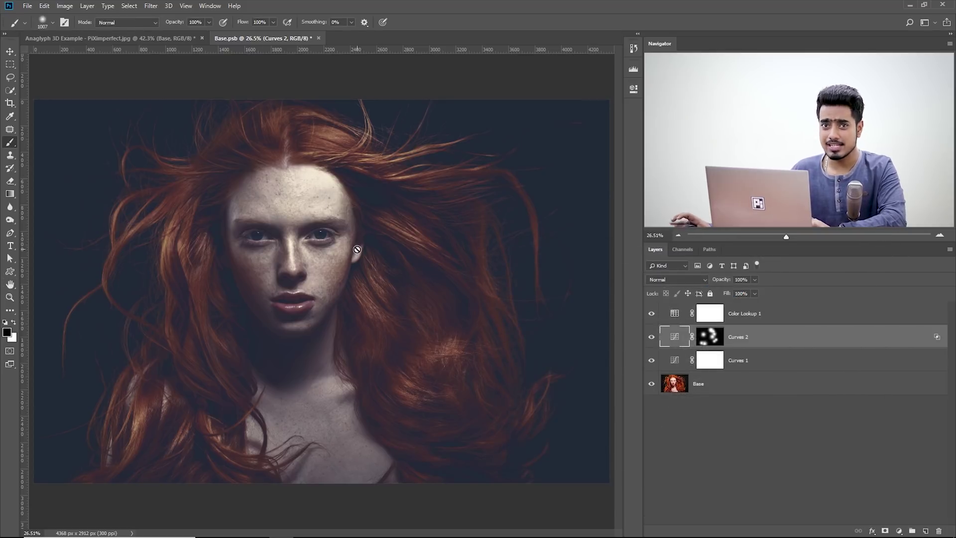
Paint black over the face on the Curves 2 mask, and lower that layer's opacity to about 73%.
click(707, 340)
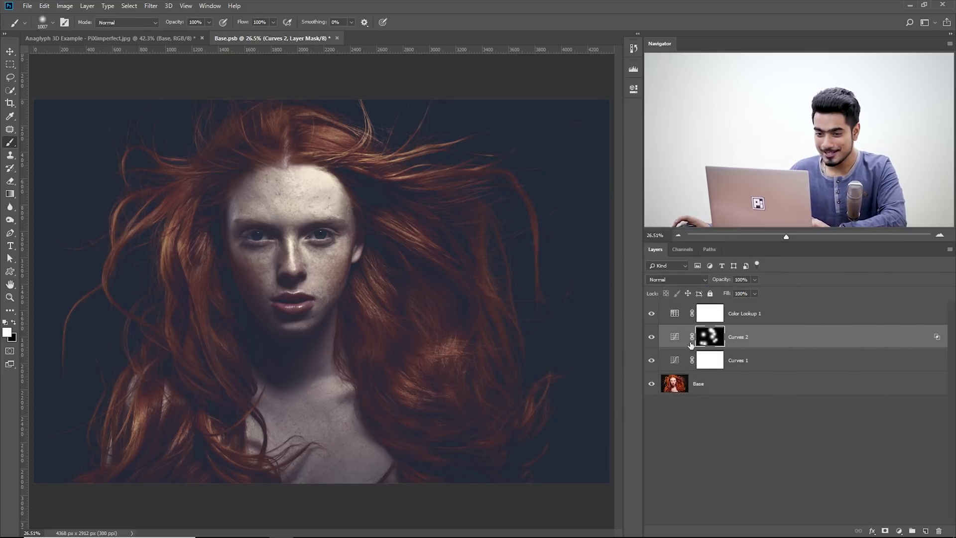
drag(339, 239, 308, 241)
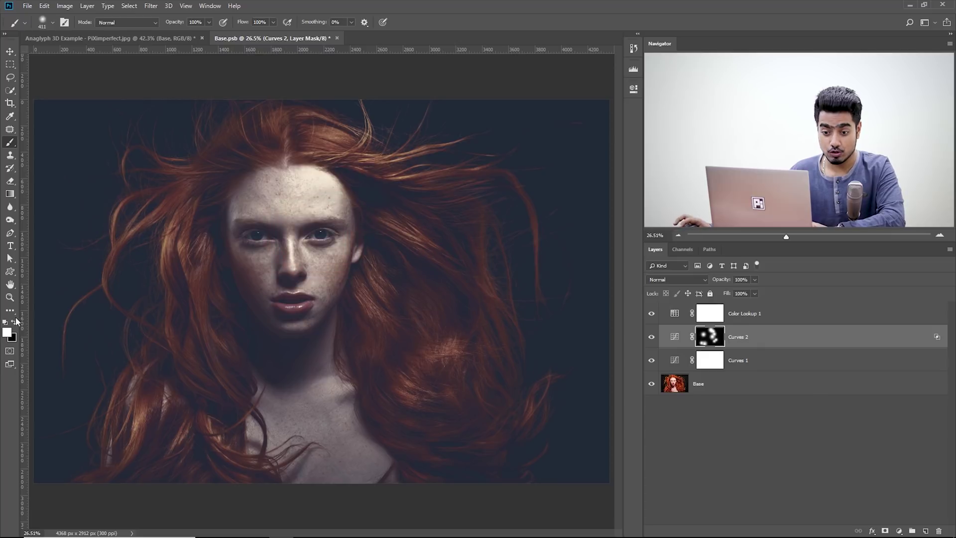
key(x)
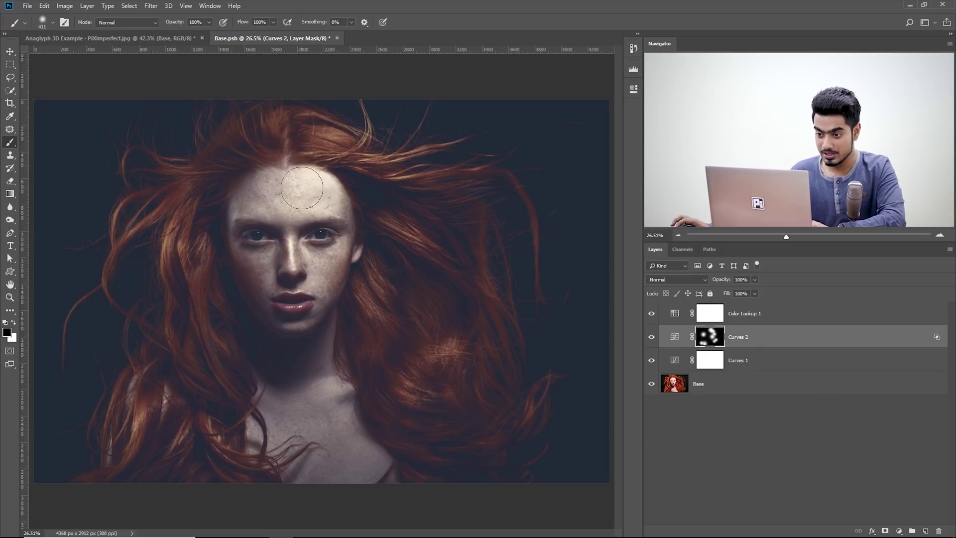
click(323, 199)
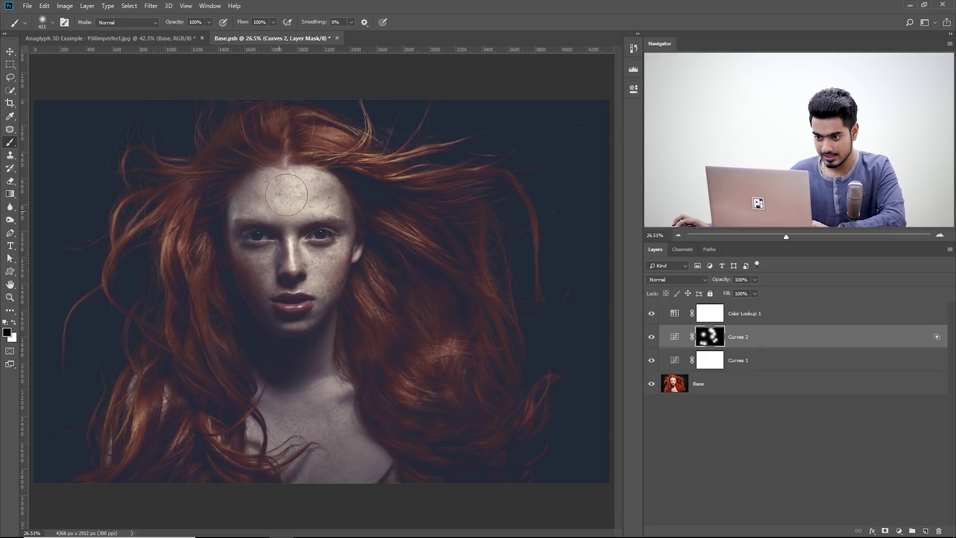
click(295, 226)
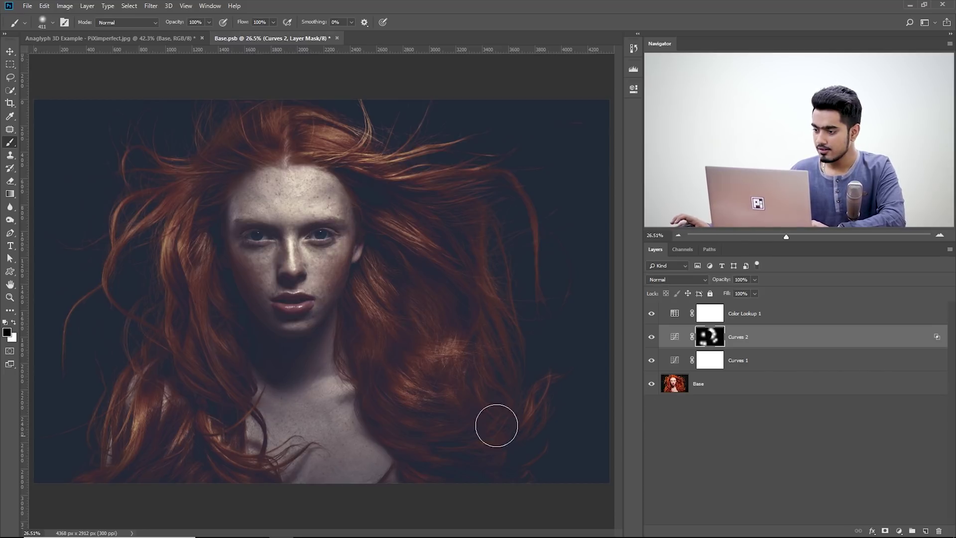
mouse_move(755, 282)
mouse_down()
mouse_move(726, 292)
mouse_move(744, 293)
mouse_up()
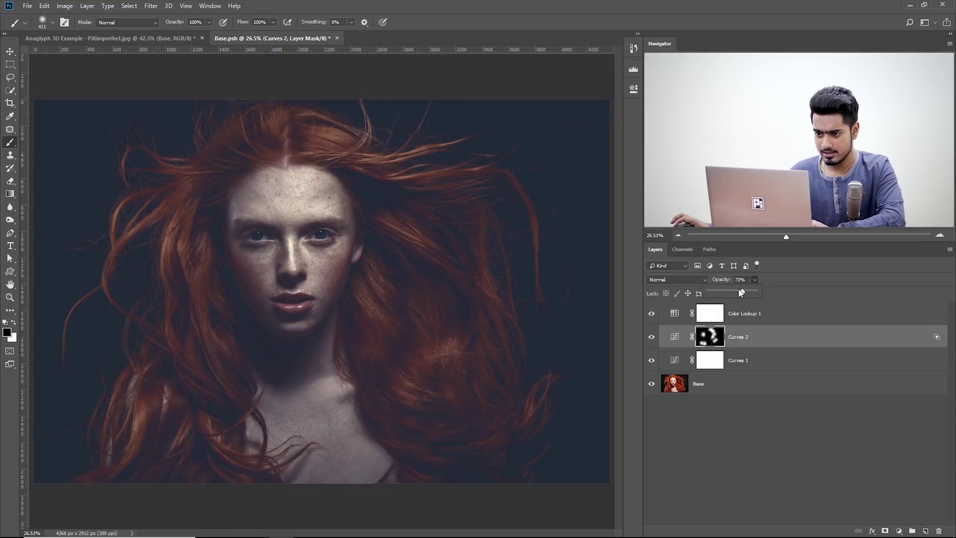
Add a Curves adjustment layer above Color Lookup 1 and bow its curve strongly upward to brighten the image.
click(772, 319)
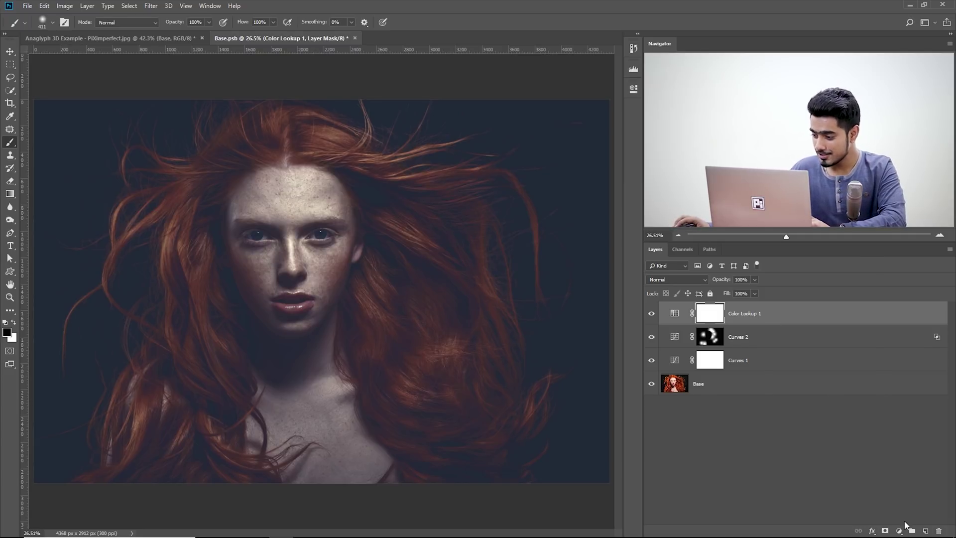
click(899, 531)
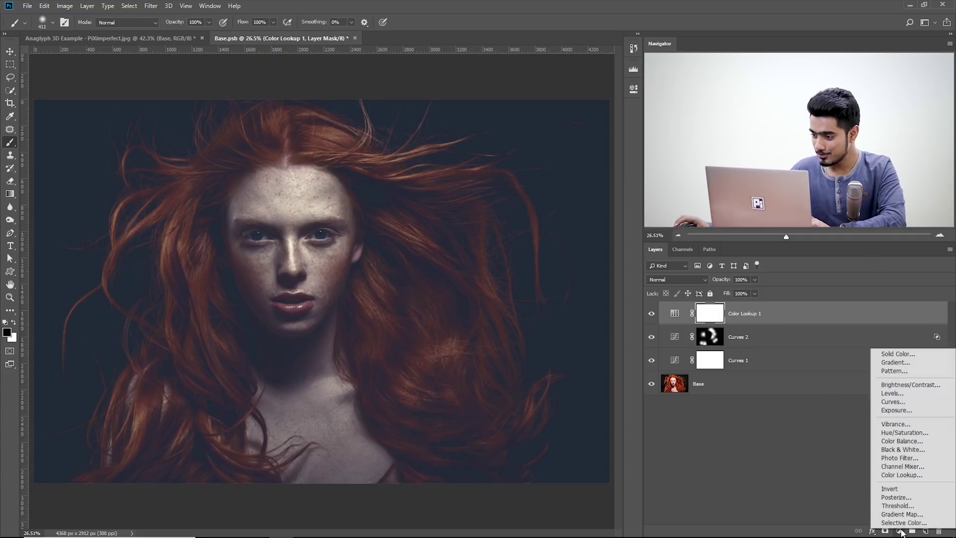
click(903, 405)
drag(566, 181, 549, 162)
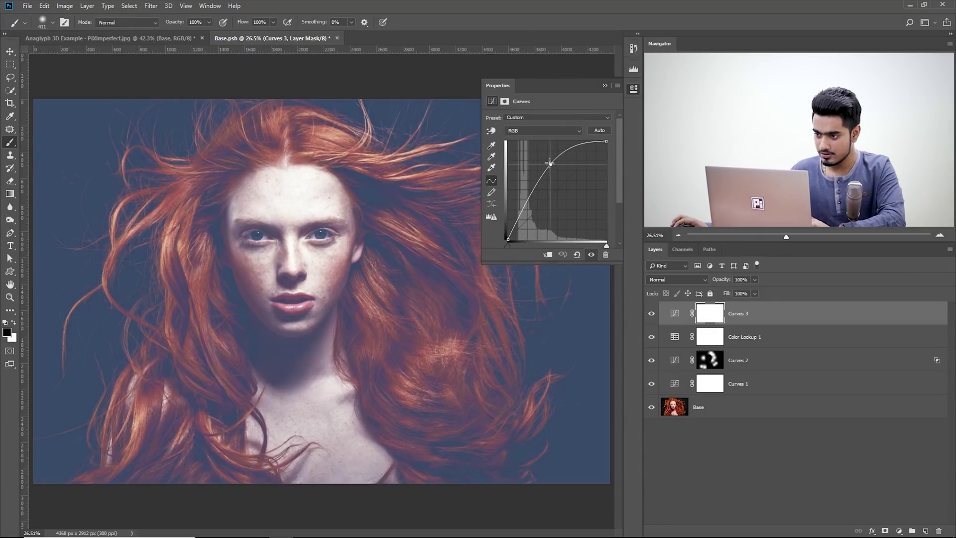
Restrict Curves 3 to the highlights with its Blend If underlying-layer shadow slider split to 123 / 255, and set the layer's opacity to 63%.
double_click(930, 314)
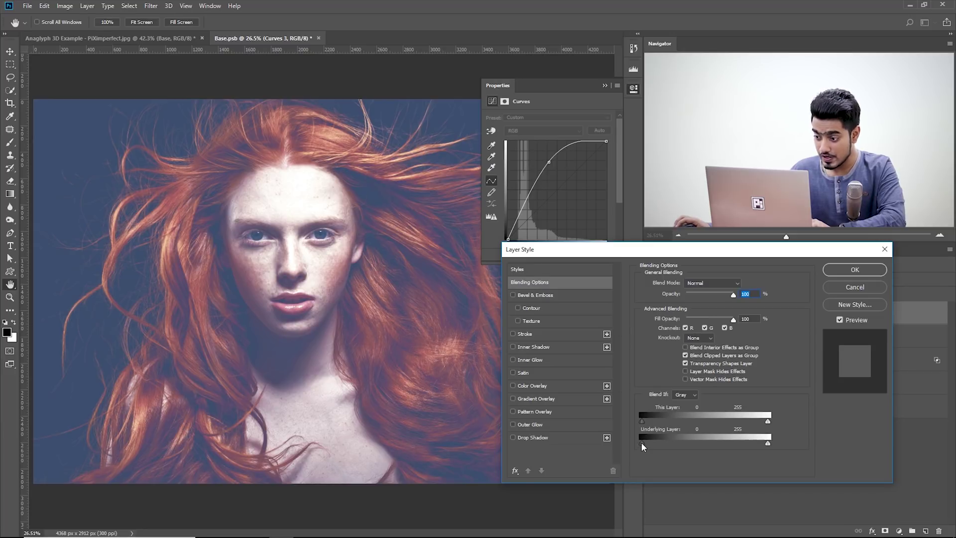
drag(642, 442, 694, 443)
key(alt)
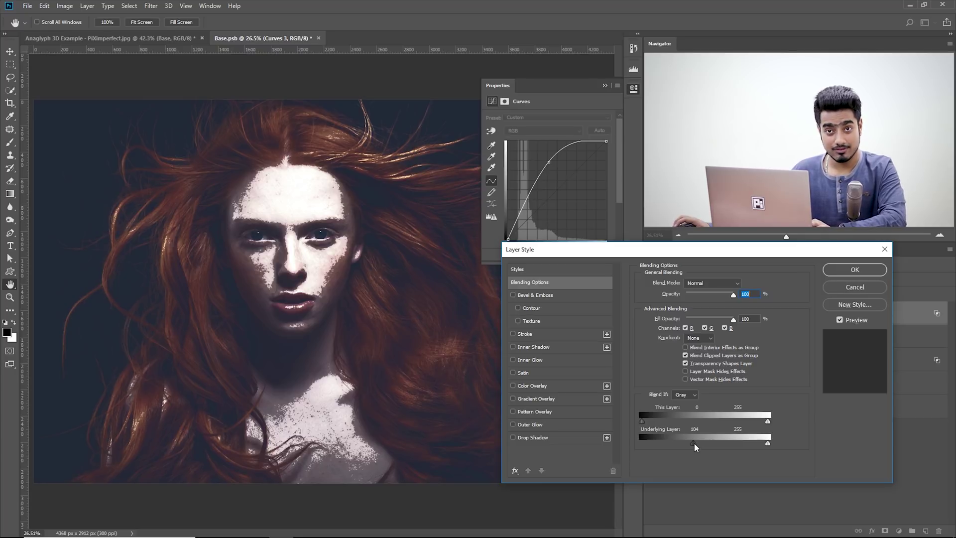
drag(696, 445, 769, 445)
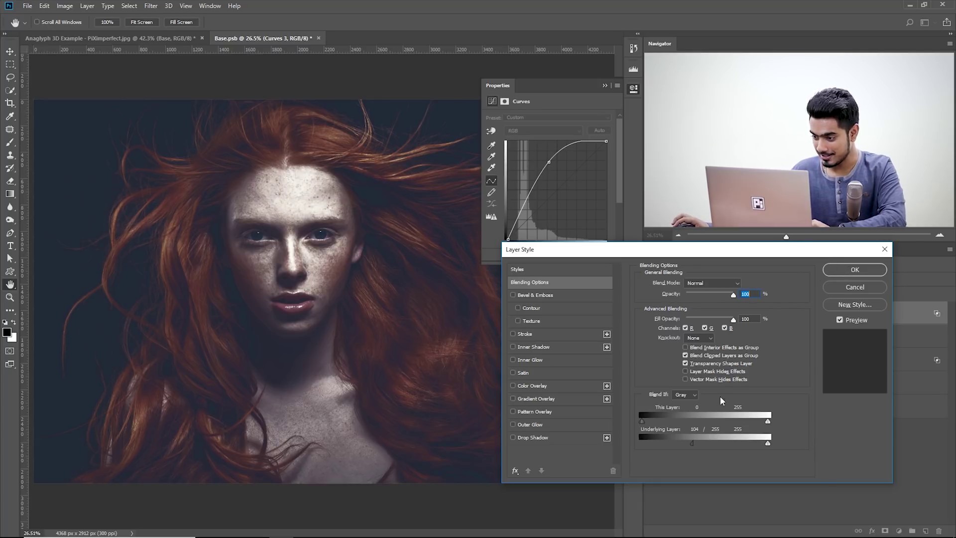
drag(695, 445, 707, 449)
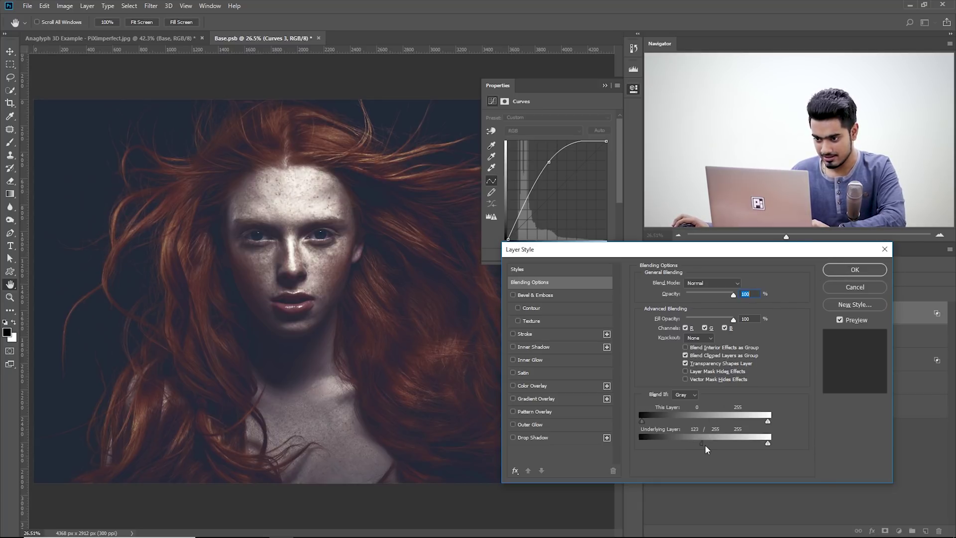
click(835, 274)
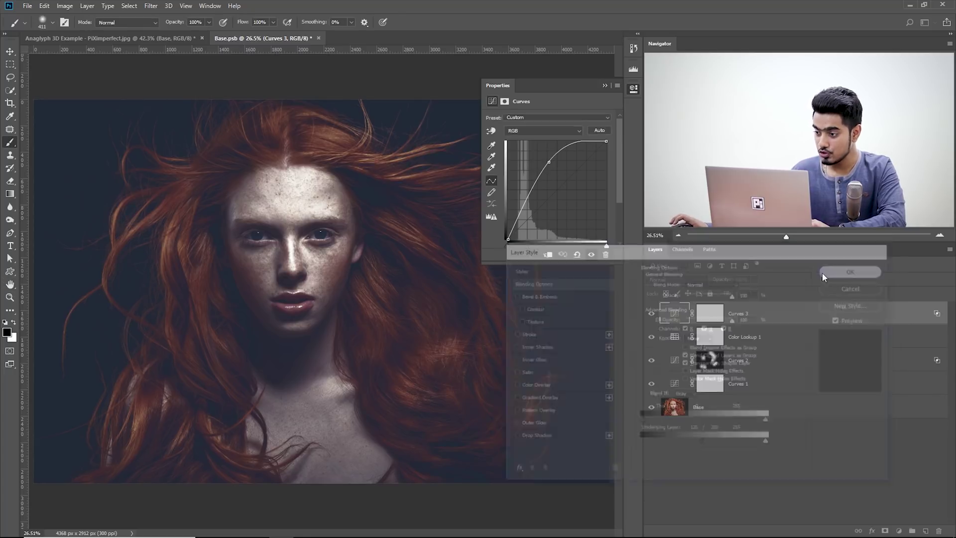
click(721, 293)
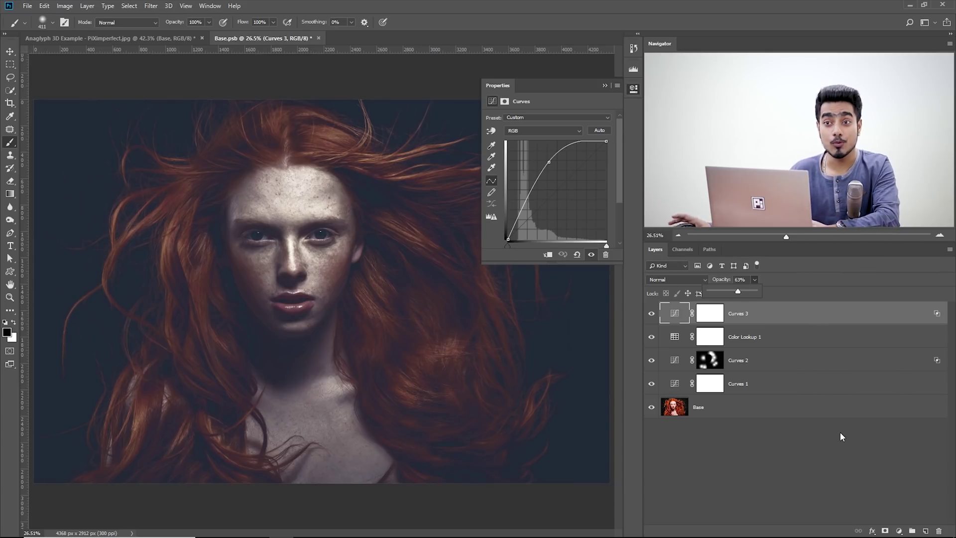
Add a Curves adjustment layer on top of the stack and increase contrast by moving its white point and, slightly, its black point inward.
click(899, 531)
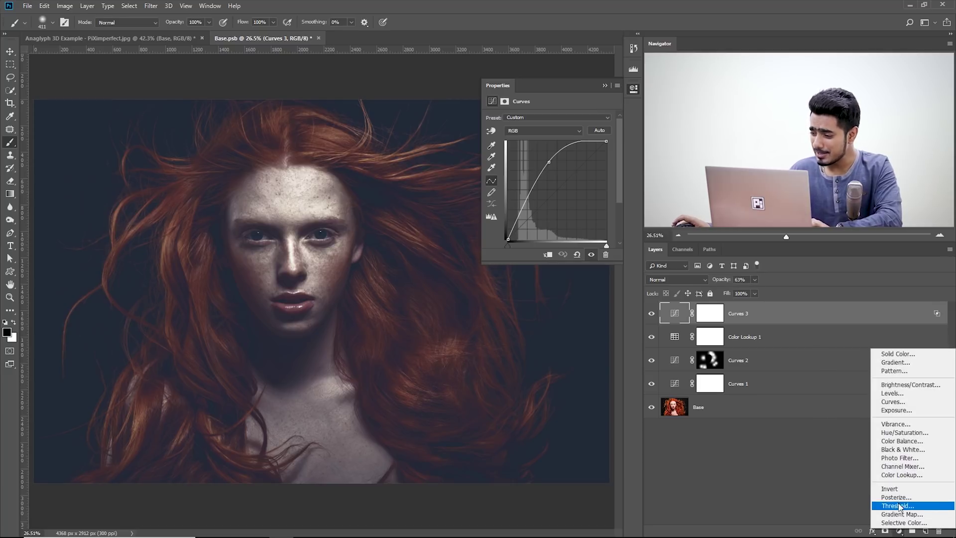
click(900, 402)
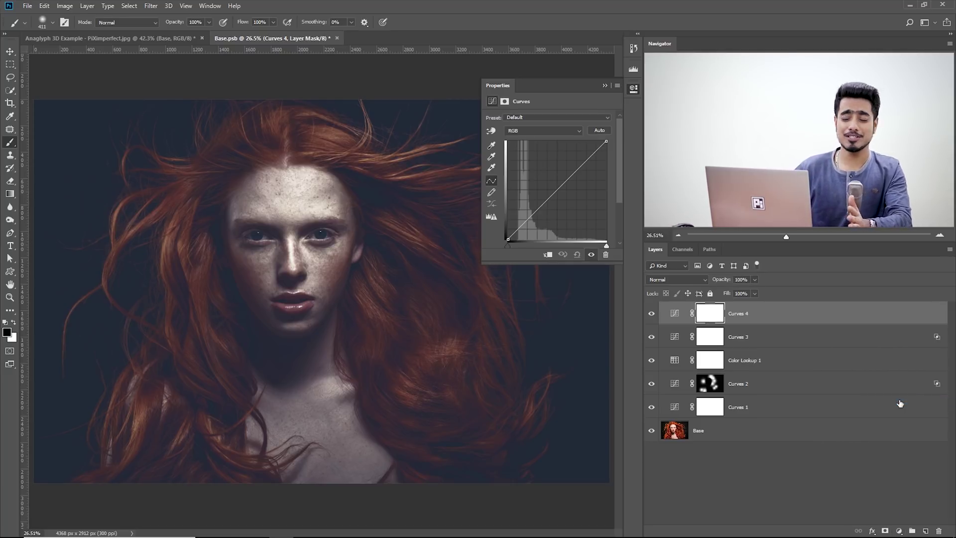
drag(606, 246, 590, 250)
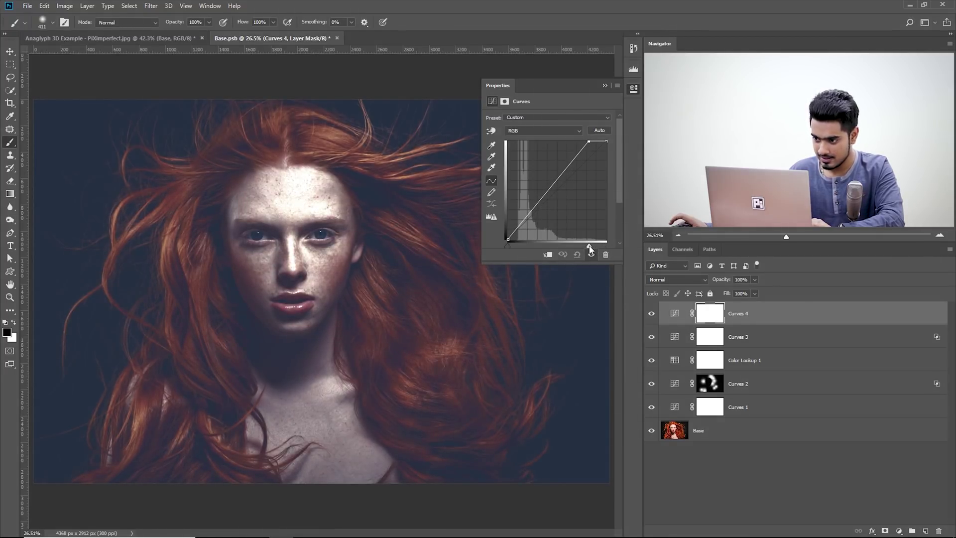
drag(508, 245, 512, 245)
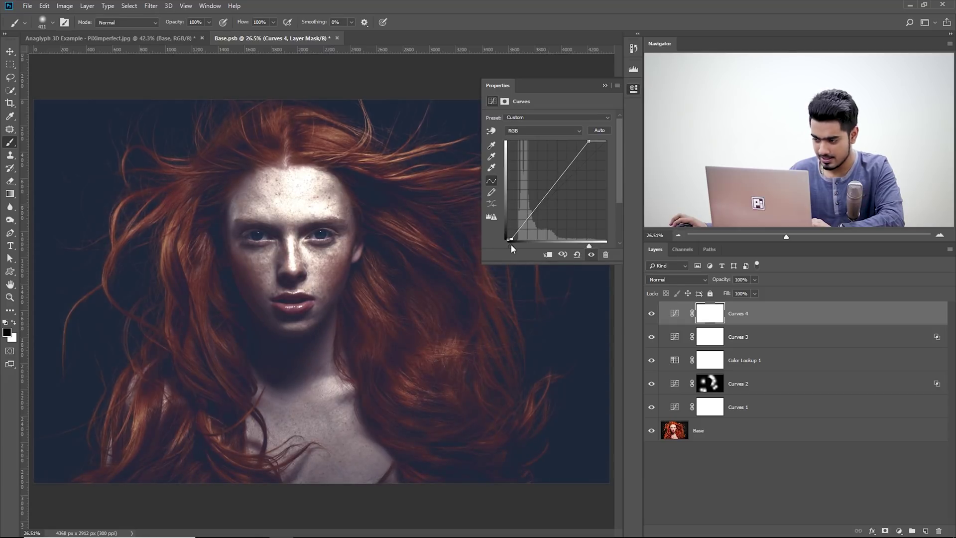
Lower the Curves 3 layer's opacity to 26% and paint black on its mask over the nose with a smaller brush.
click(714, 331)
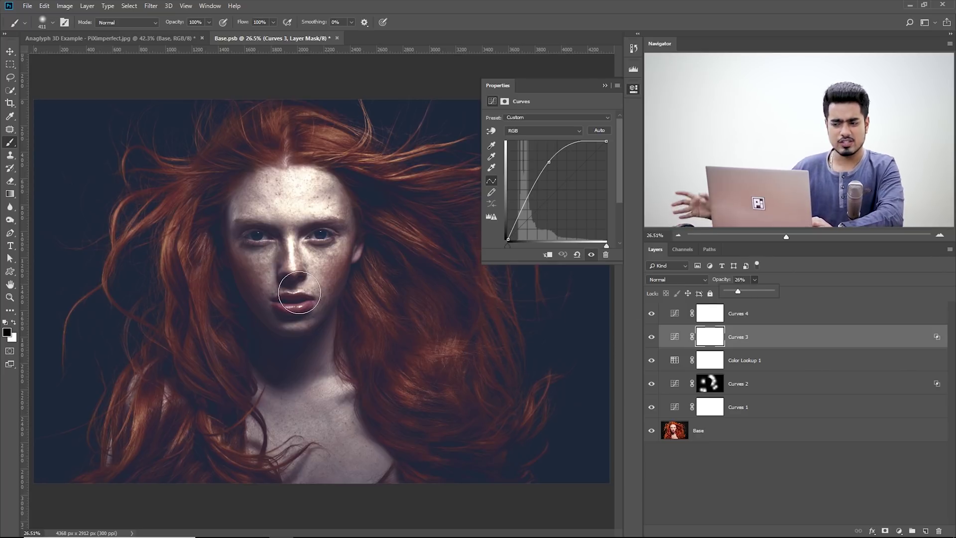
click(703, 339)
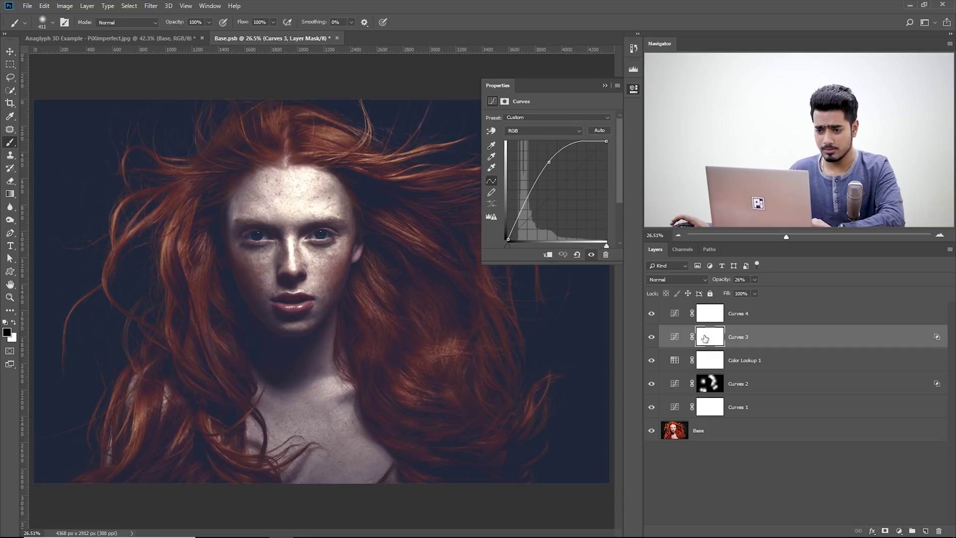
alt+right_click(287, 243)
click(292, 273)
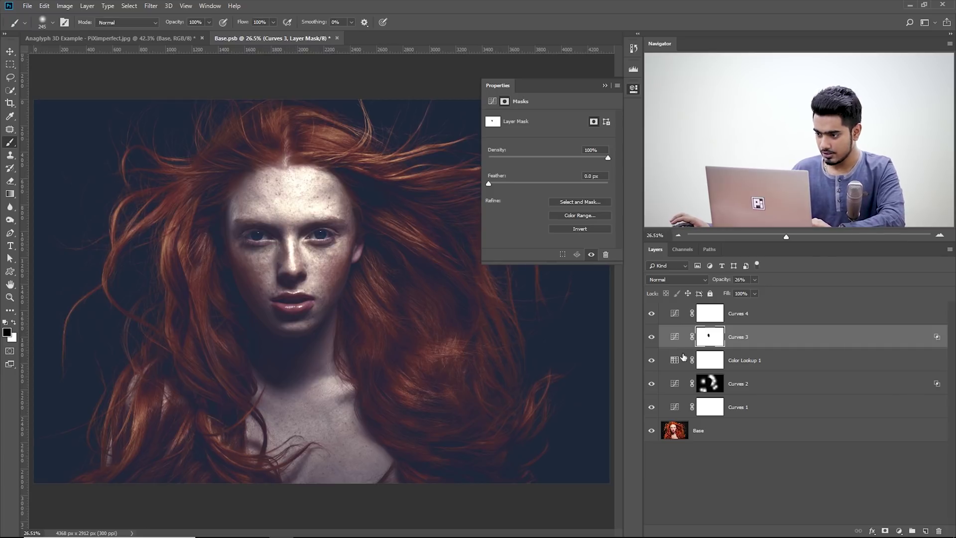
Check the image without Curves 3 and Curves 4, and paint black over the nose on the Curves 4 mask with a smaller brush.
click(651, 337)
click(651, 337)
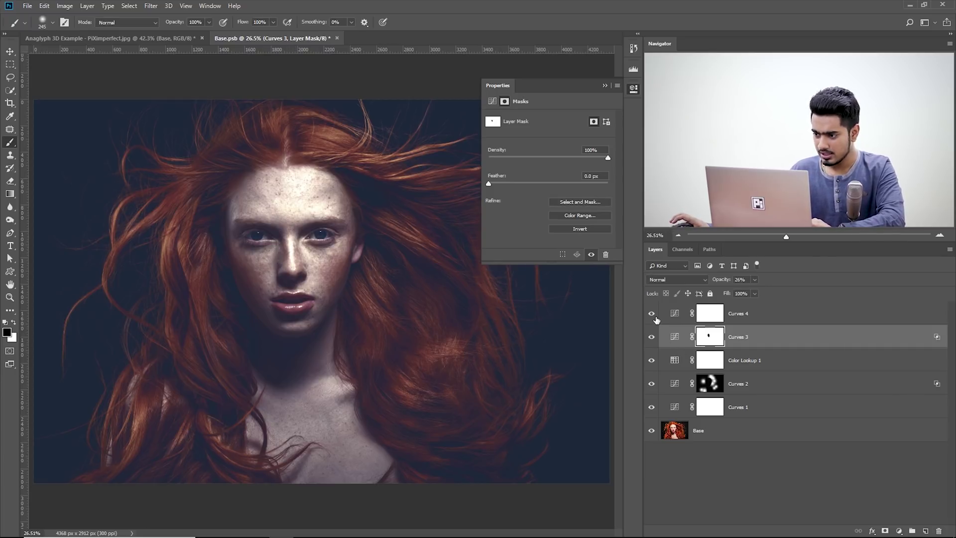
click(651, 314)
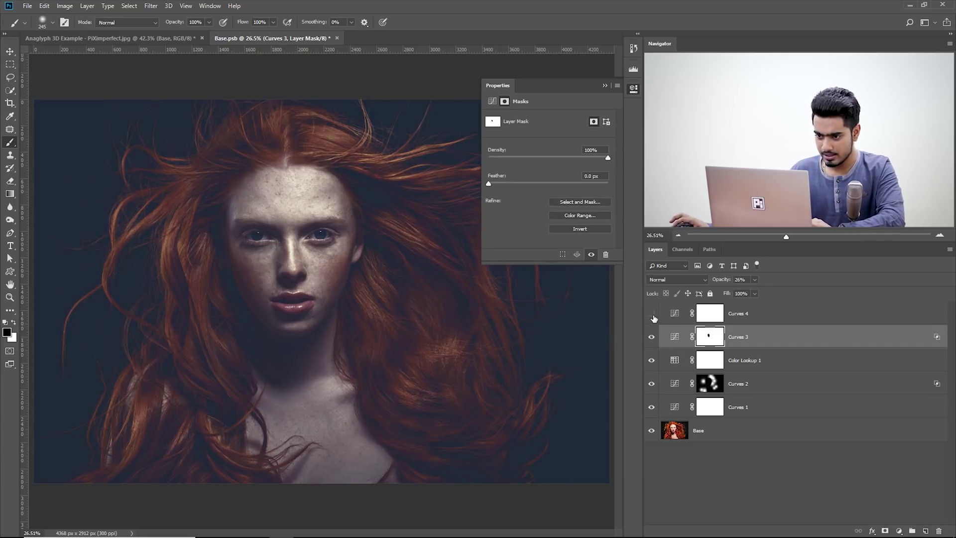
click(714, 315)
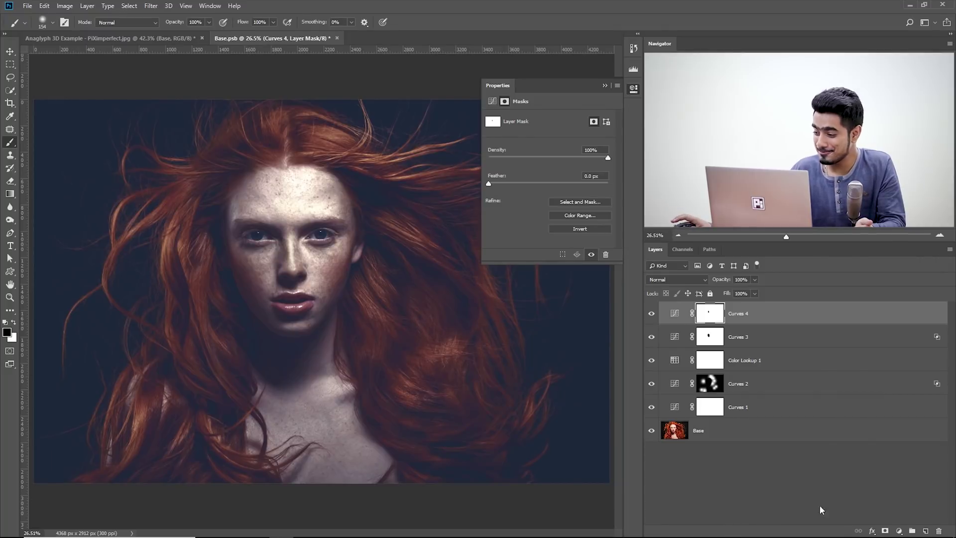
Add a Gradient fill layer on top of the stack using the Violet, Orange preset.
click(899, 531)
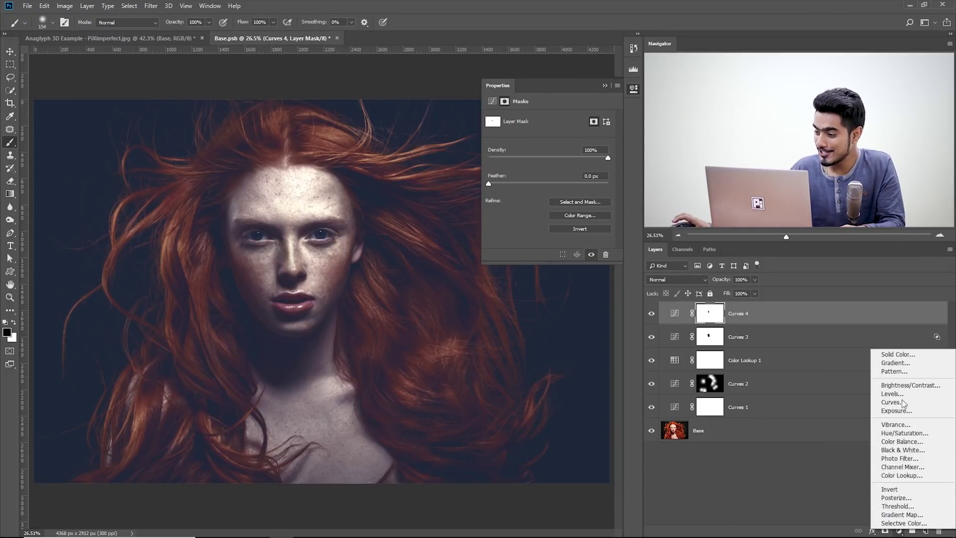
click(903, 364)
drag(623, 234, 543, 233)
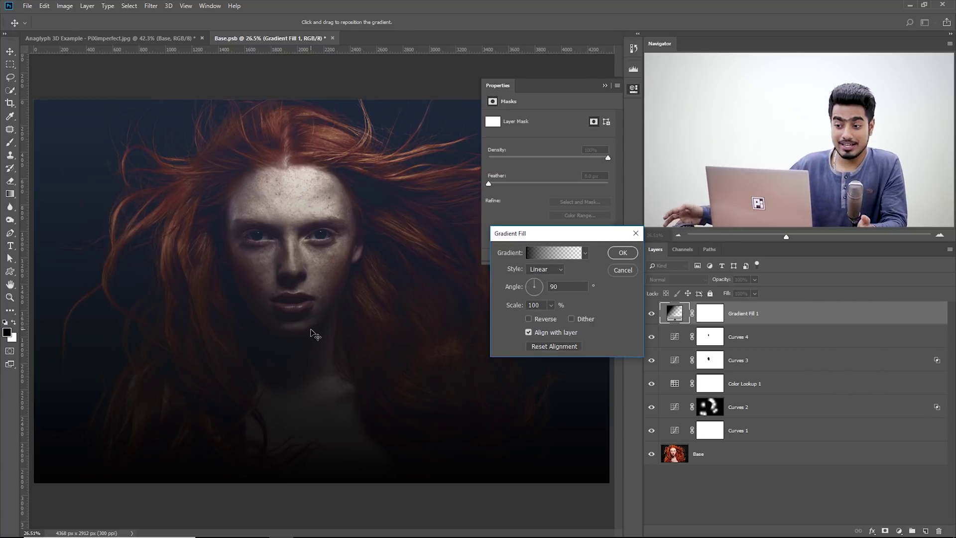
click(553, 252)
click(469, 157)
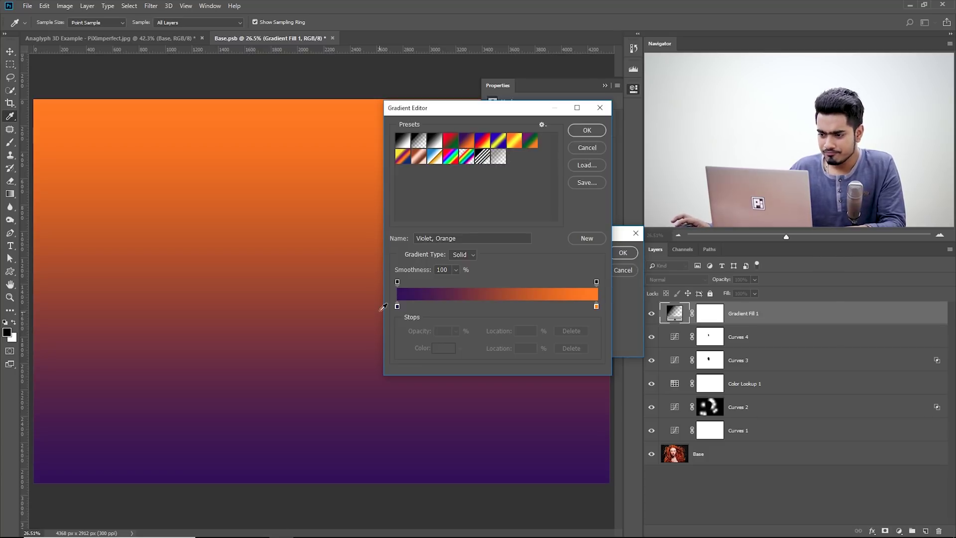
Make the violet end of the gradient transparent by setting its opacity stop to 0%, and accept the edited gradient.
click(398, 282)
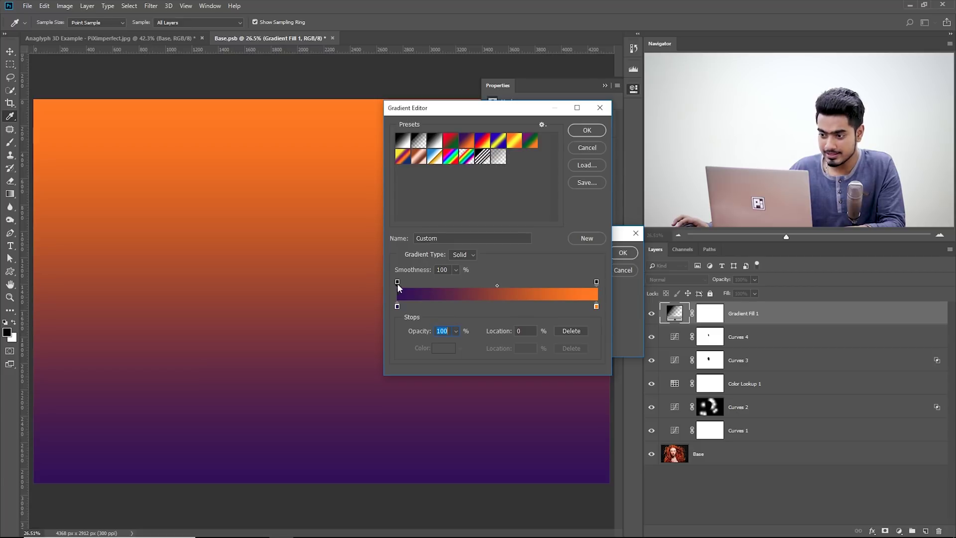
click(457, 331)
drag(456, 343, 486, 347)
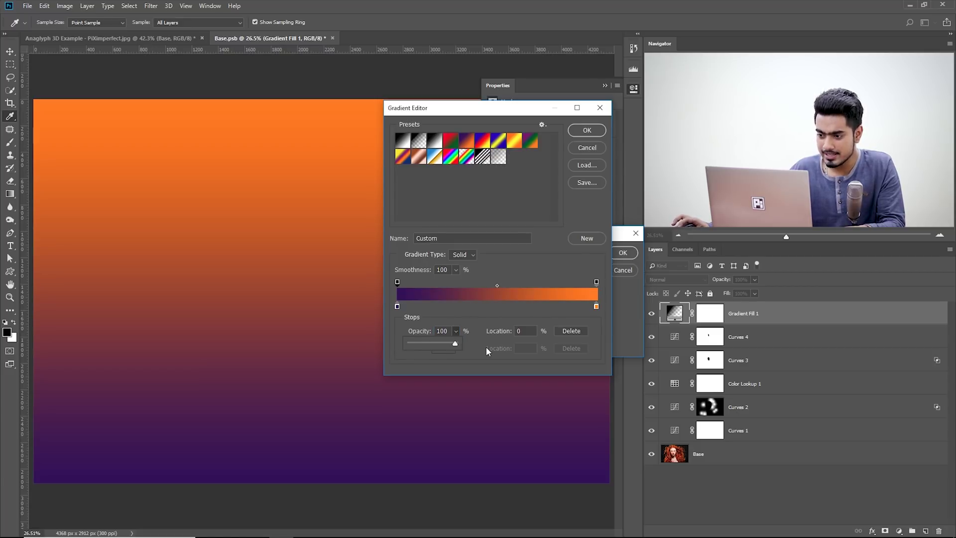
click(397, 282)
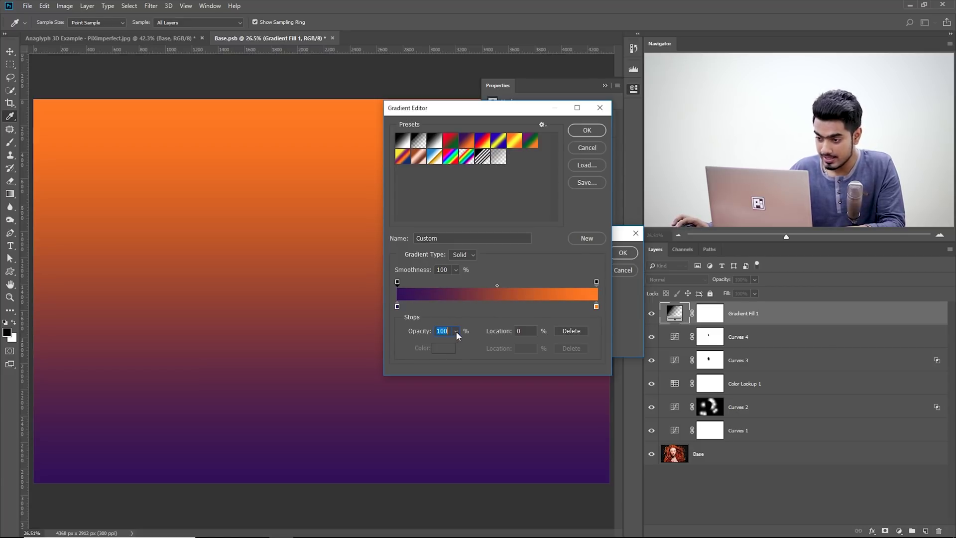
drag(456, 343, 403, 344)
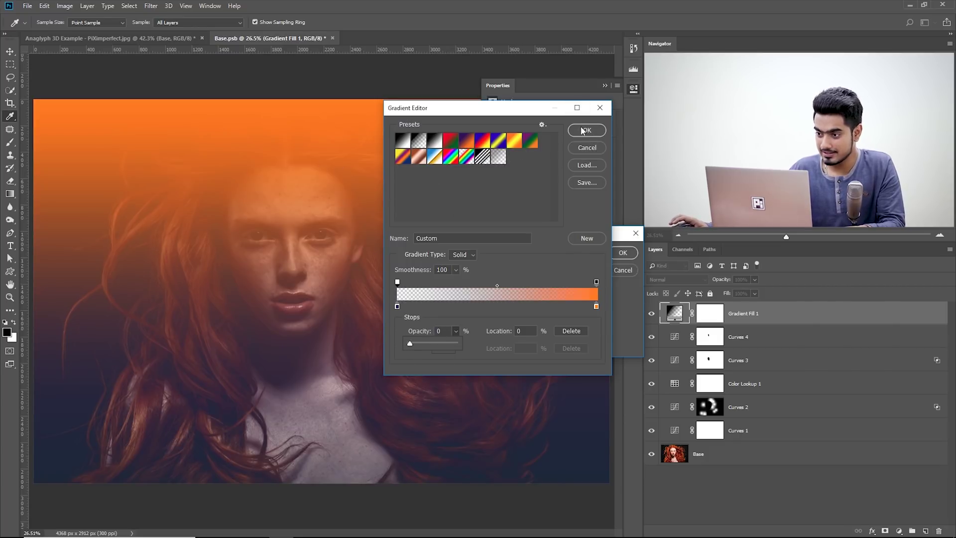
click(574, 131)
Rotate the gradient fill to 40.6° and reposition it so the orange glow comes from the image's upper-right side.
drag(542, 236, 520, 309)
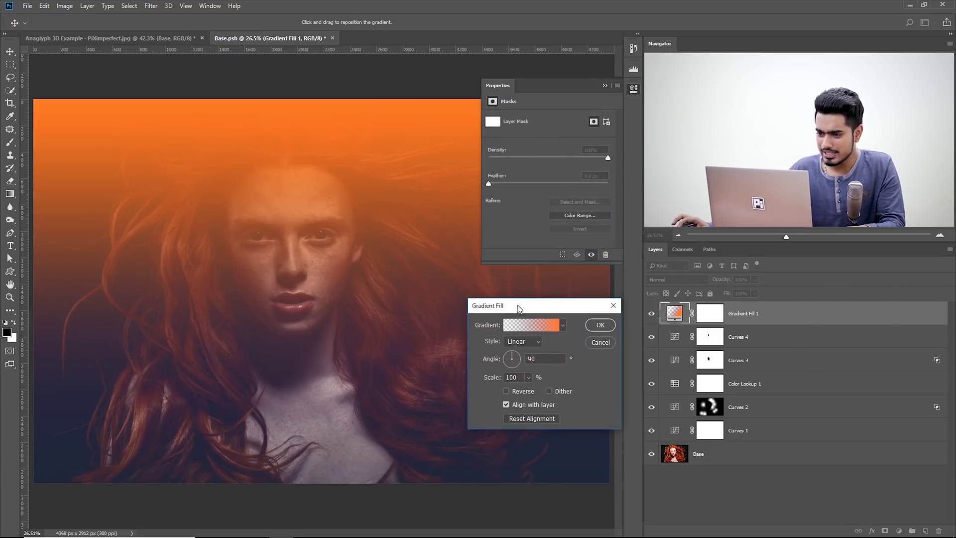
click(604, 85)
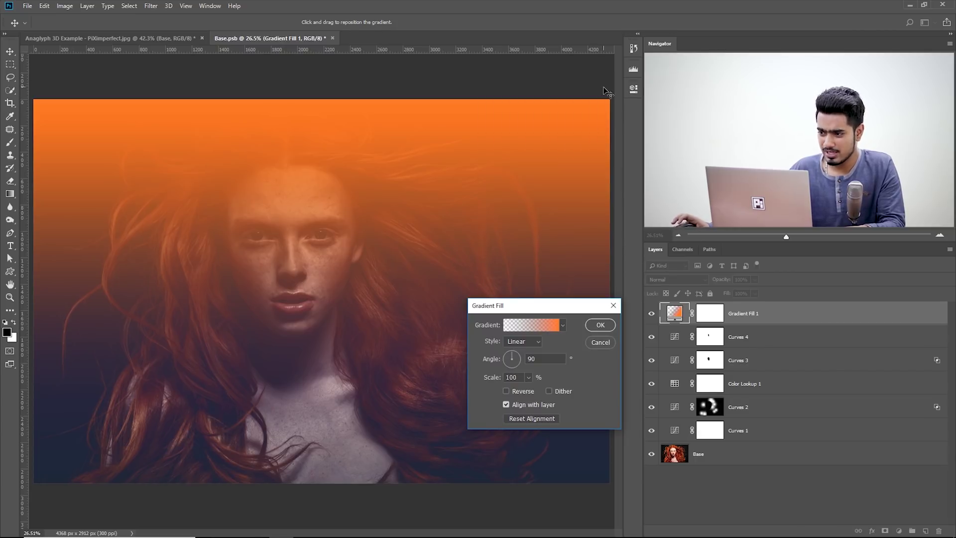
drag(546, 313, 549, 331)
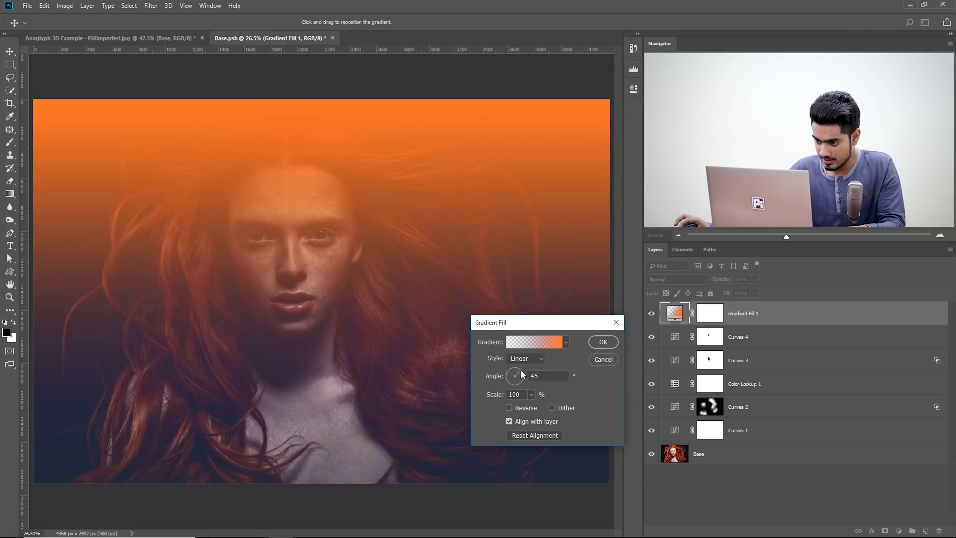
click(521, 369)
click(521, 367)
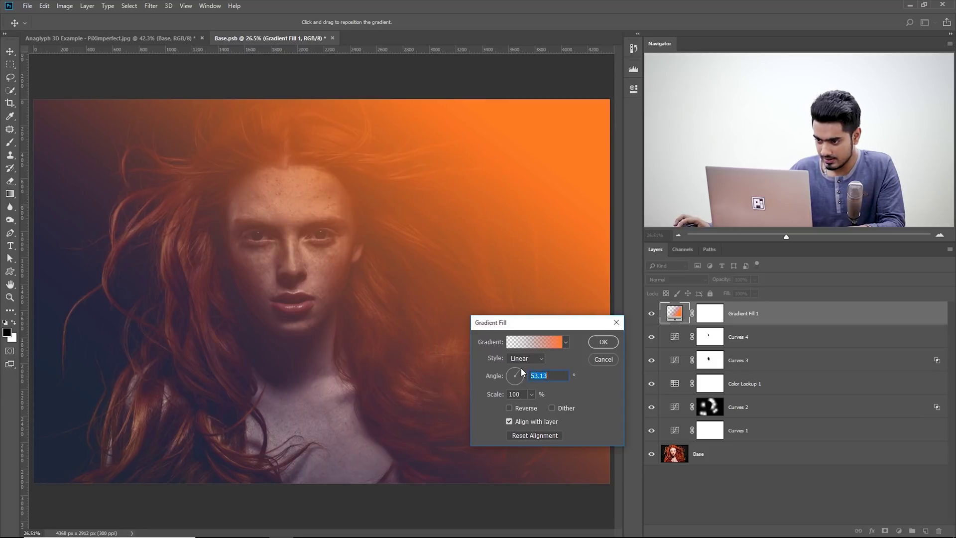
click(522, 368)
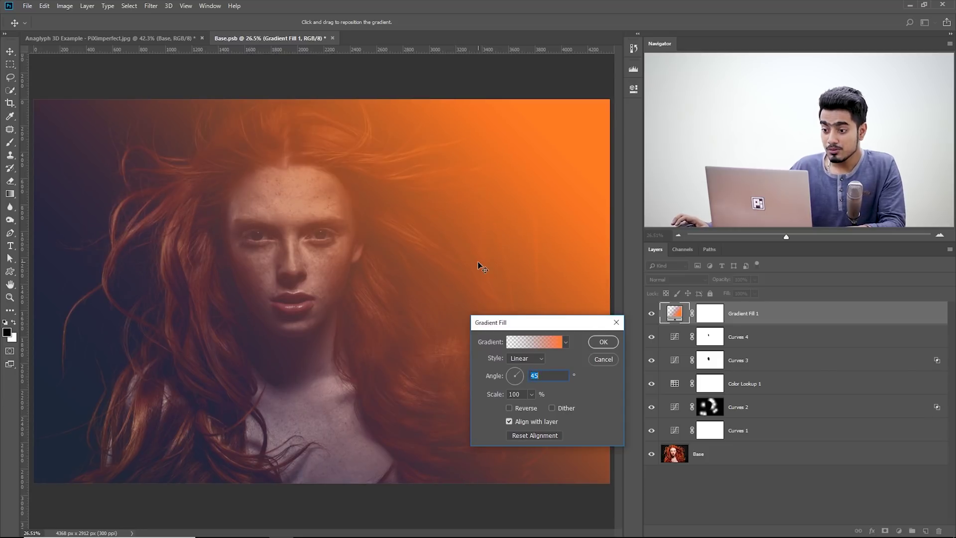
drag(446, 205, 398, 323)
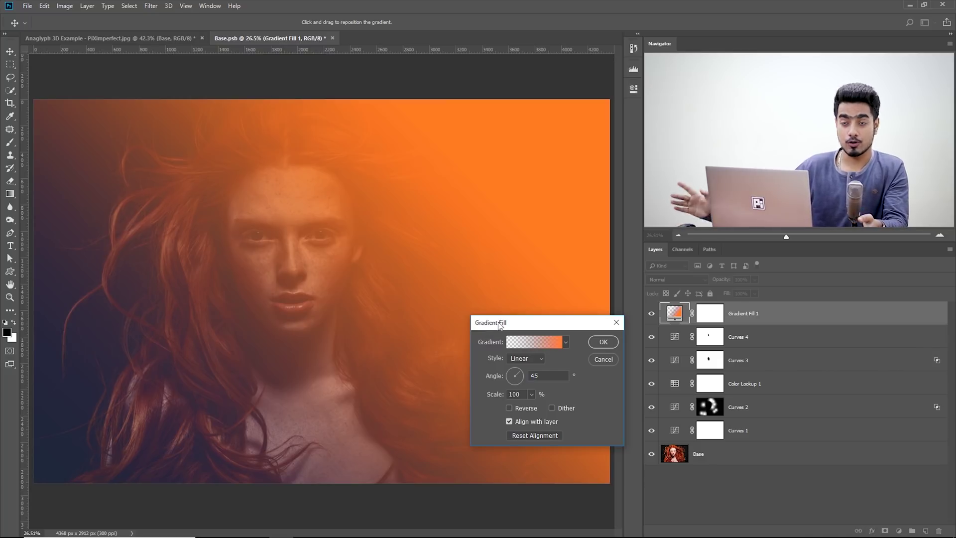
drag(331, 245, 367, 211)
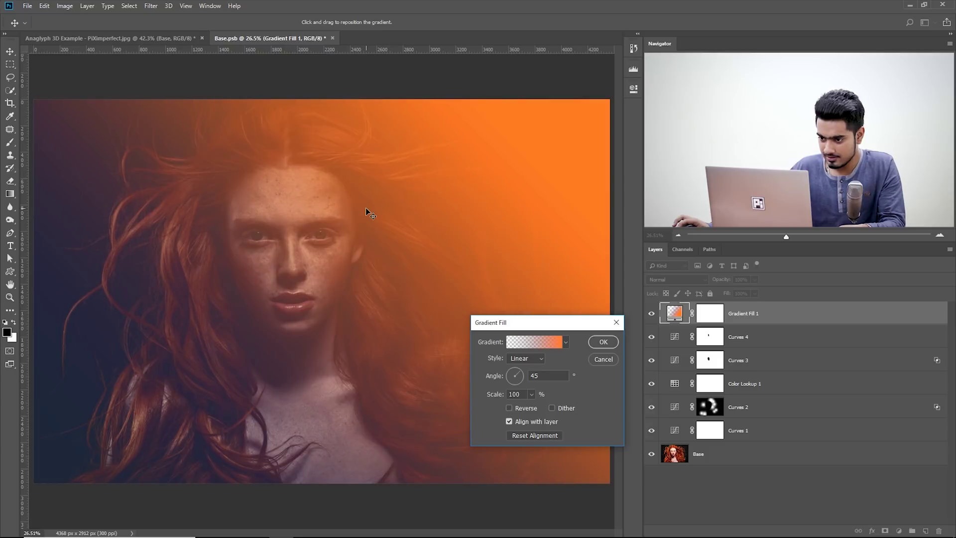
click(523, 372)
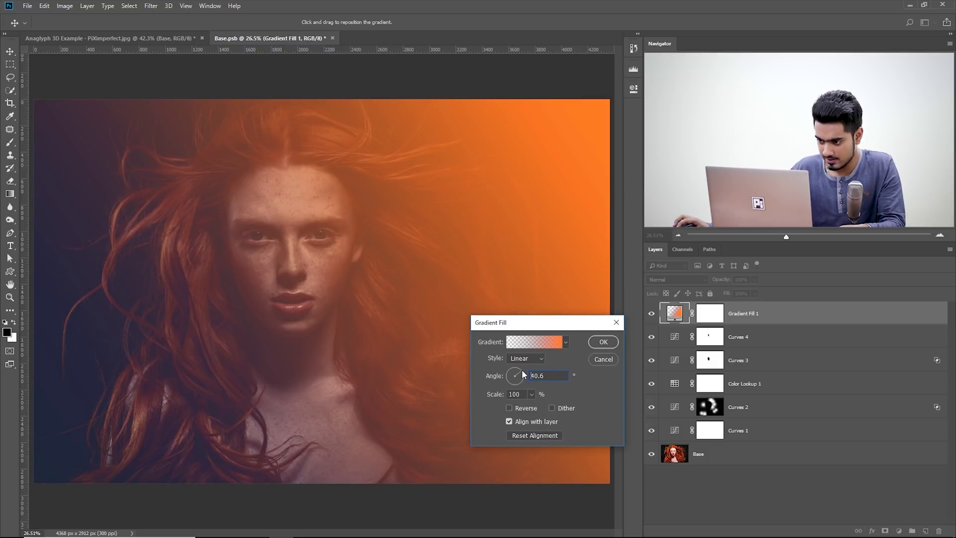
click(523, 371)
click(603, 342)
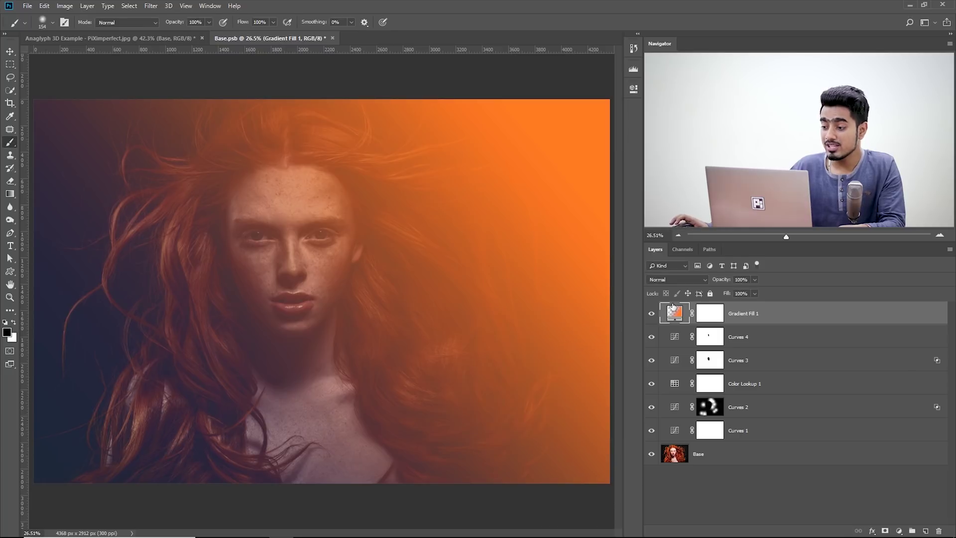
Try the Overlay blend mode on Gradient Fill 1, and set it to Hard Light instead.
click(687, 280)
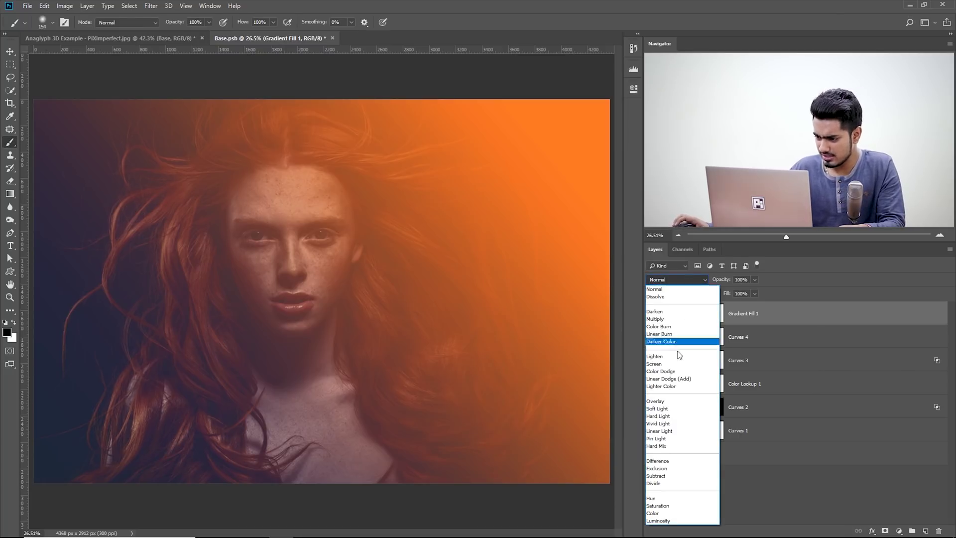
click(665, 401)
click(677, 282)
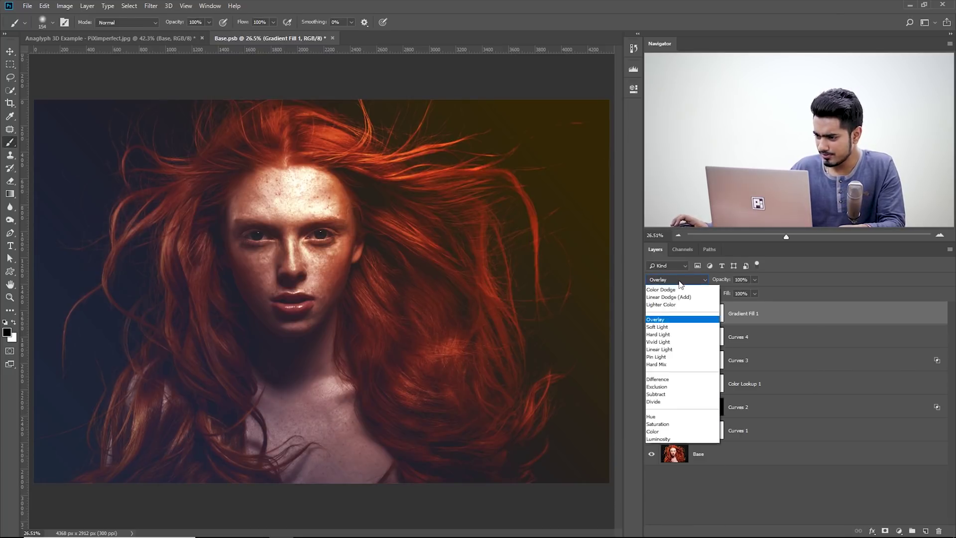
click(673, 418)
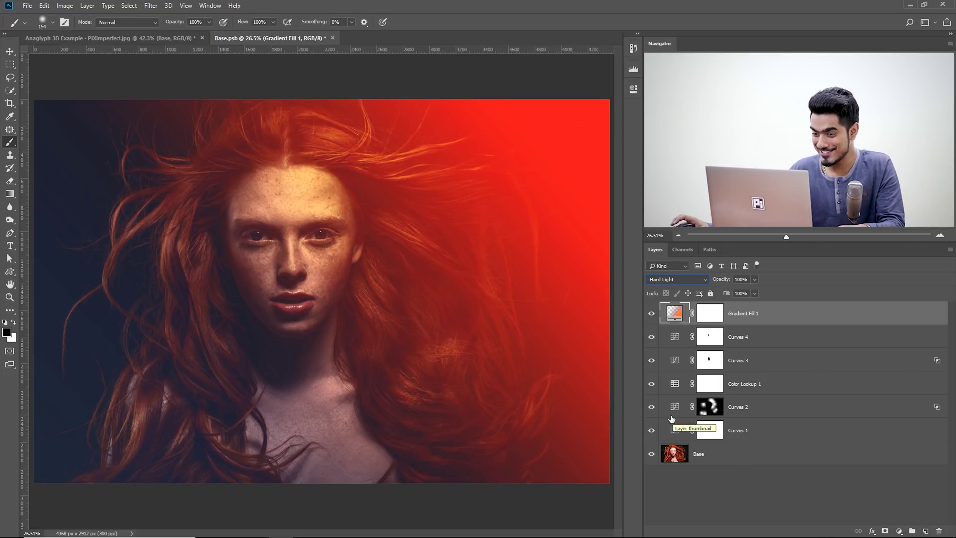
Reopen the gradient fill and shift it towards the image's upper-right corner, trying a scale of 166% but keeping it at 100%.
double_click(678, 313)
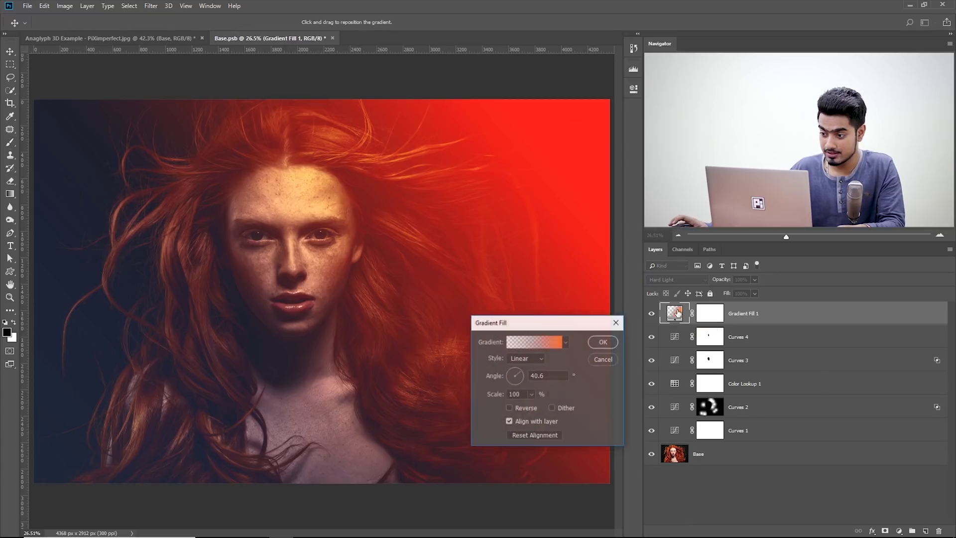
drag(388, 251, 496, 175)
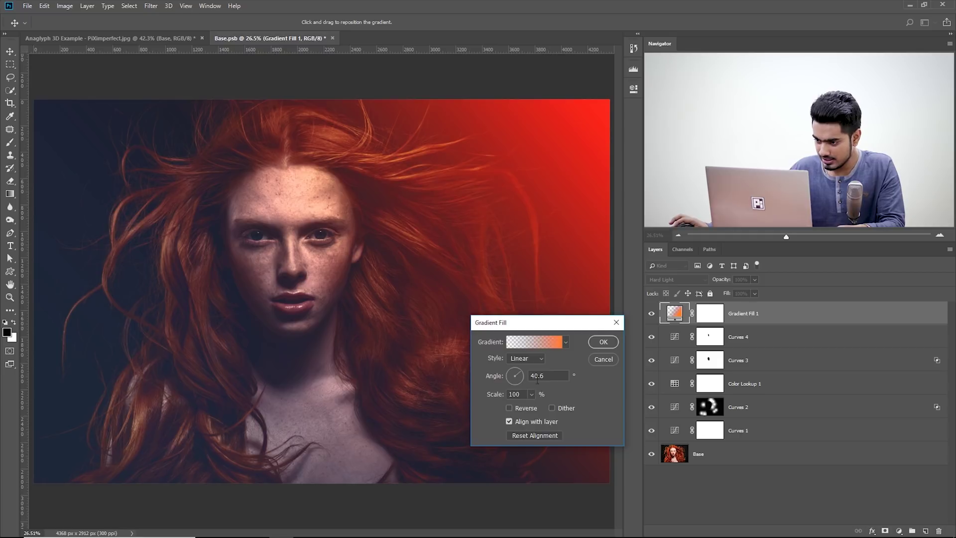
mouse_move(534, 408)
mouse_down()
mouse_move(543, 407)
mouse_move(525, 408)
mouse_move(534, 409)
mouse_up()
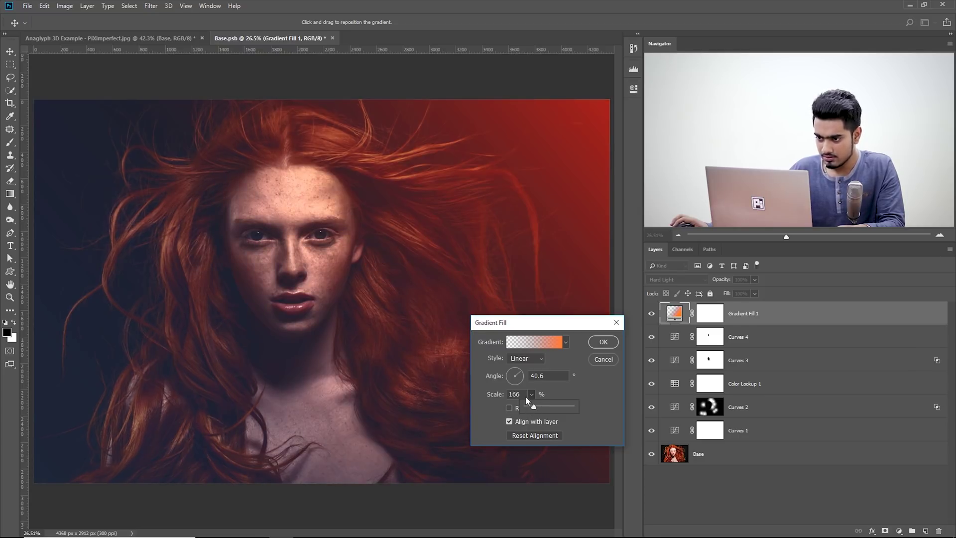
text(100)
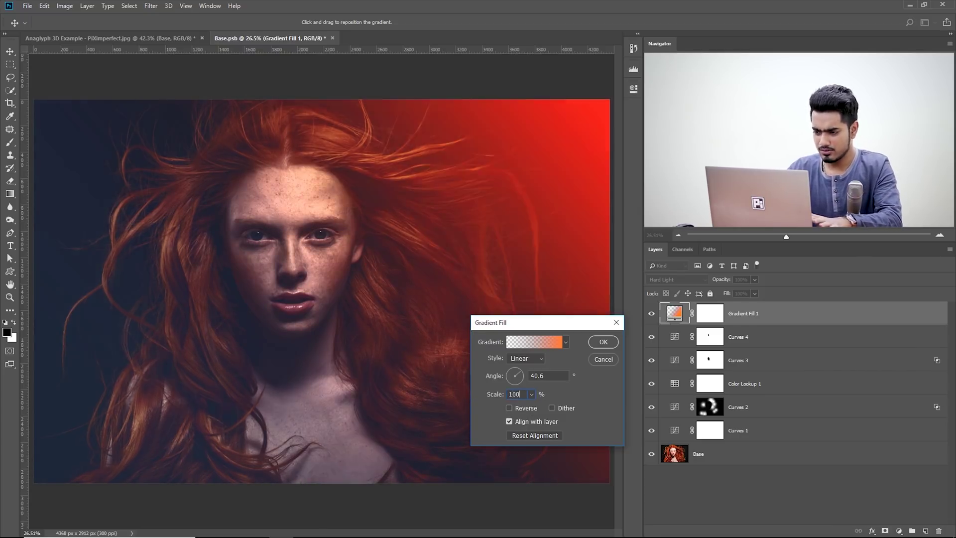
drag(469, 209, 424, 227)
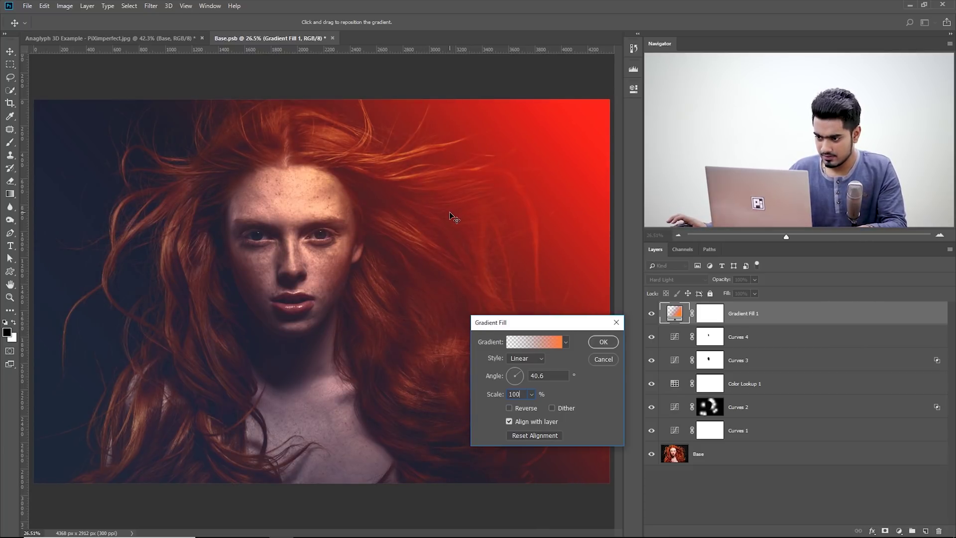
Set the gradient's angle to 38.16° and lower the Gradient Fill 1 layer's opacity to 72%.
click(523, 371)
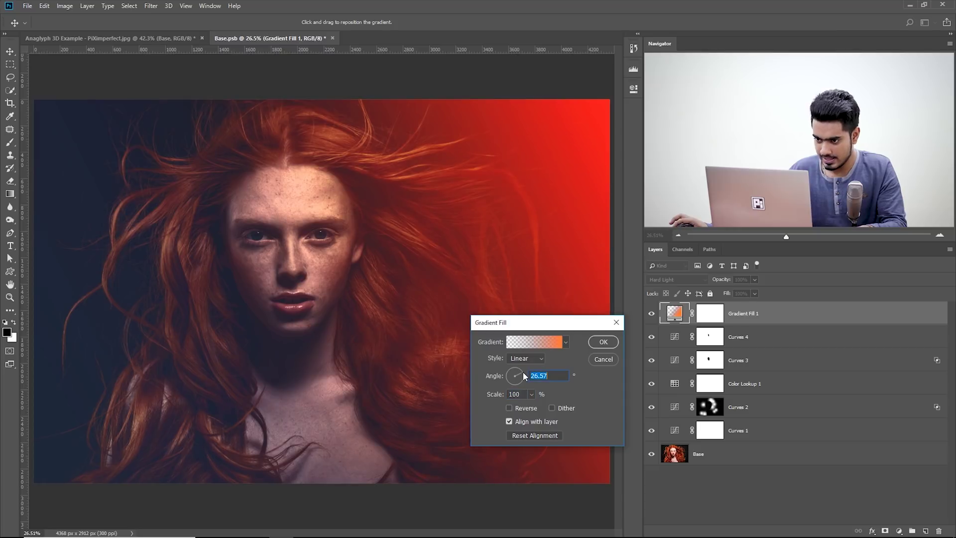
click(522, 371)
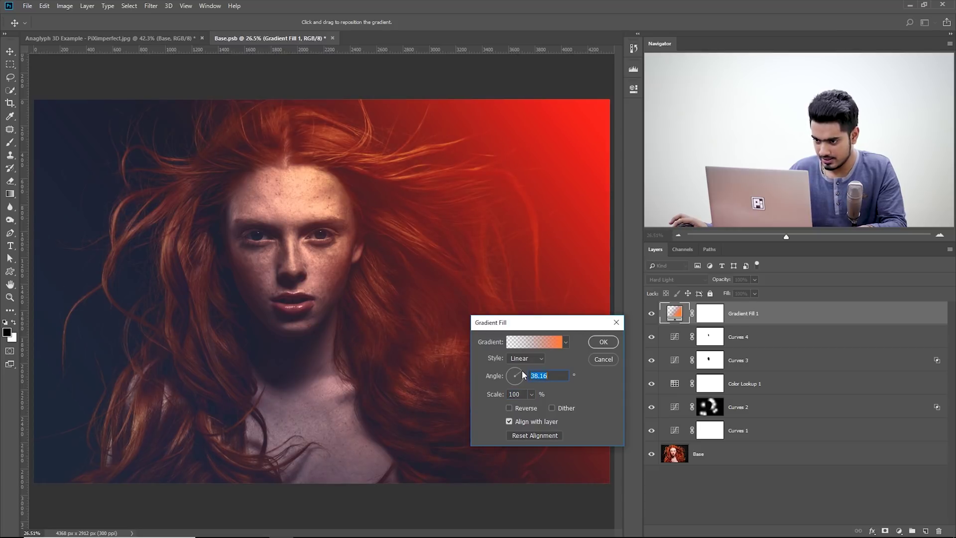
click(603, 343)
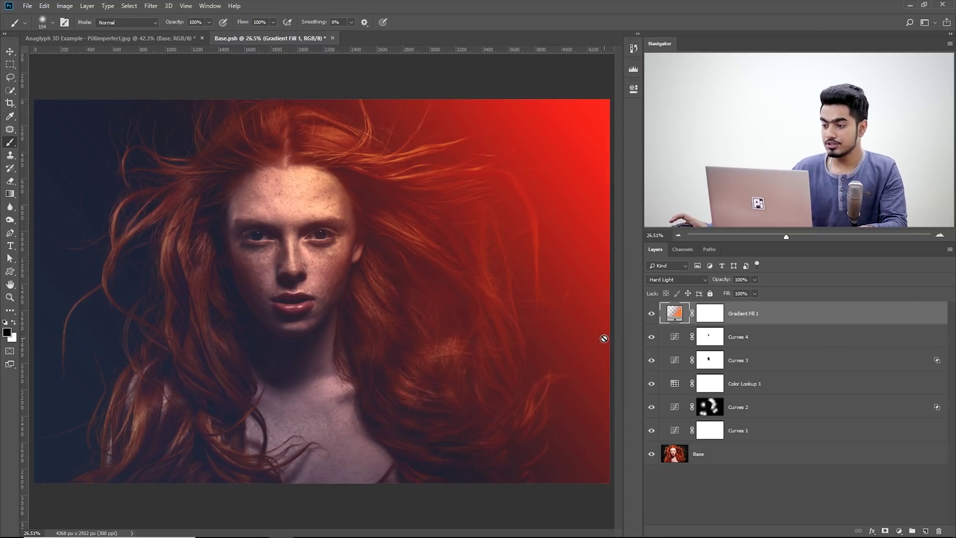
drag(722, 294, 744, 294)
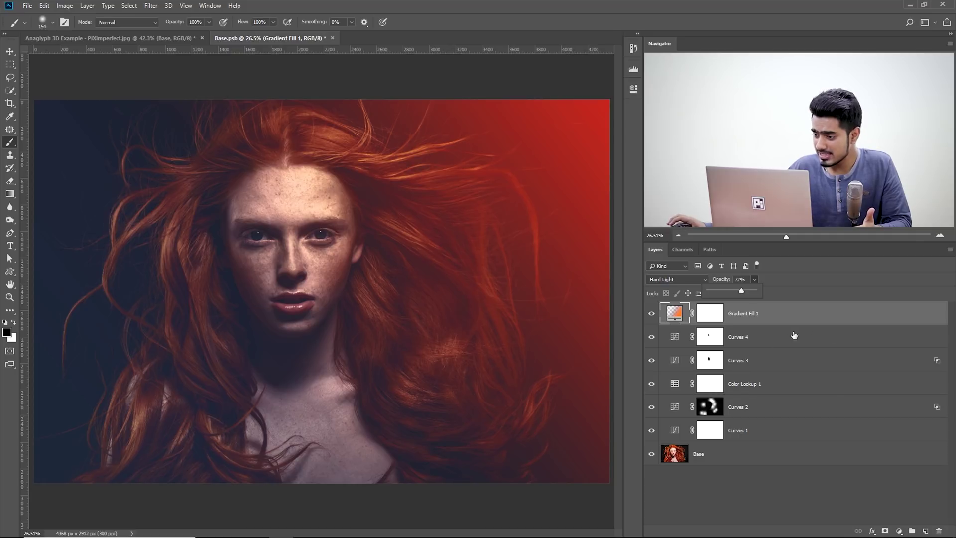
Add a Curves adjustment layer above Curves 4, raise the Blue channel's black point to tint the shadows blue, and pull its midtones slightly down.
click(769, 343)
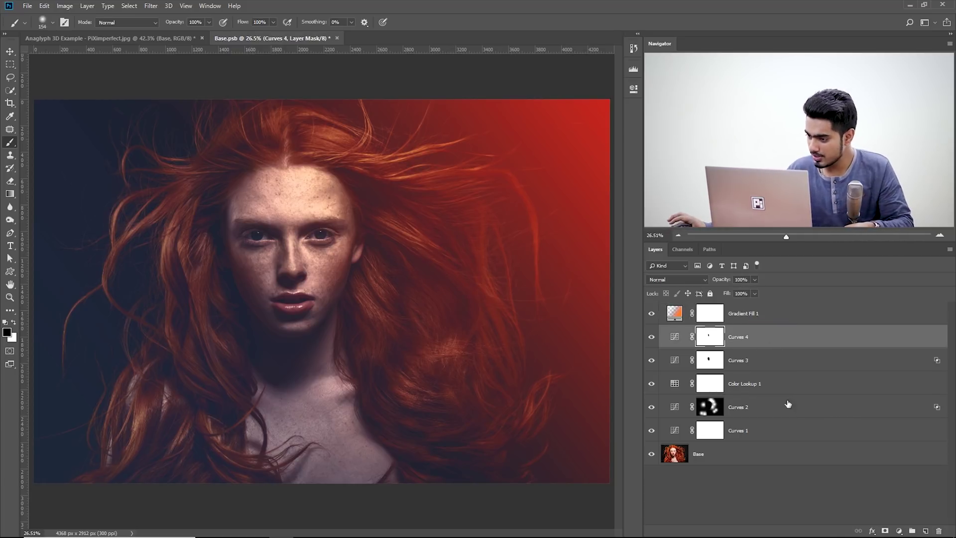
click(898, 531)
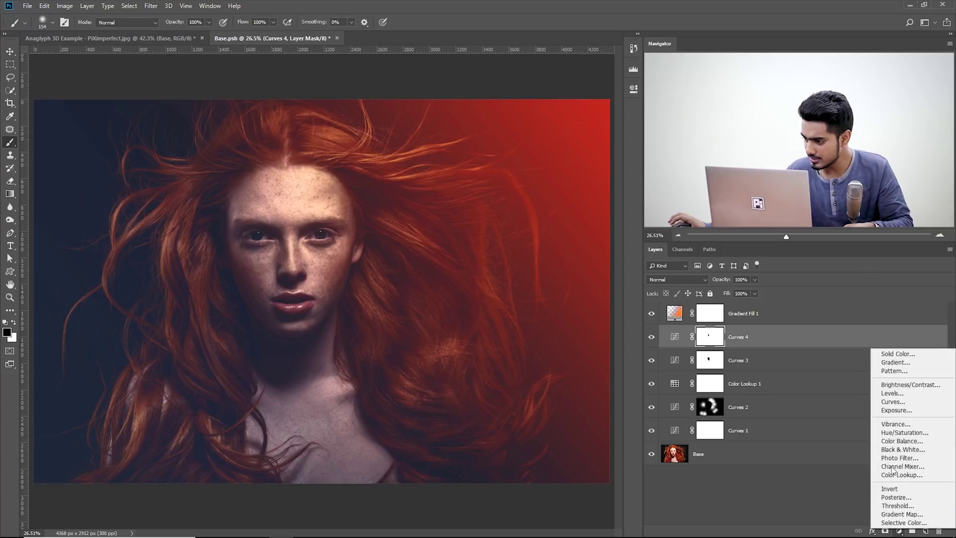
click(894, 407)
click(535, 134)
click(525, 164)
drag(508, 238, 500, 231)
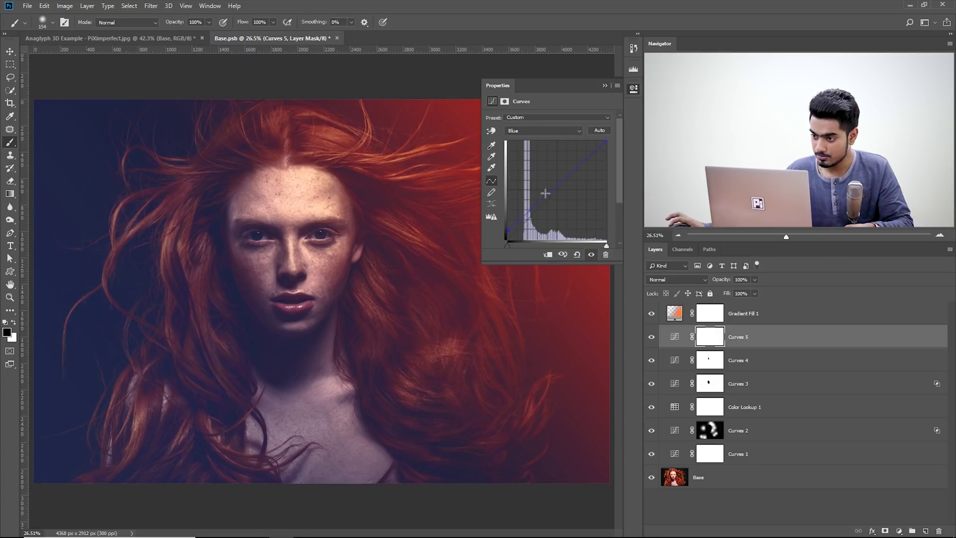
drag(547, 193, 549, 196)
click(606, 87)
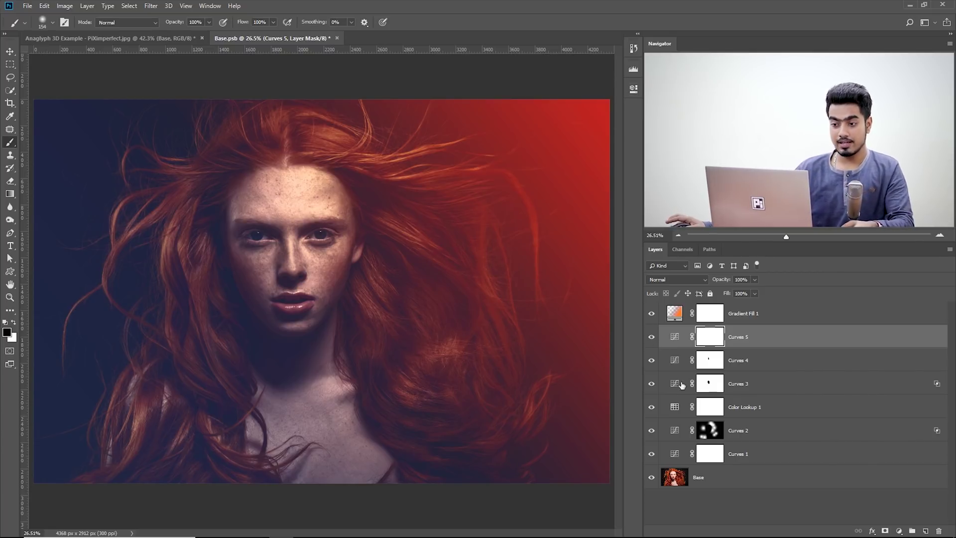
Compare the portrait before and after the grading, and lower the Gradient Fill 1 layer's opacity to 53%.
alt+click(651, 477)
alt+click(651, 477)
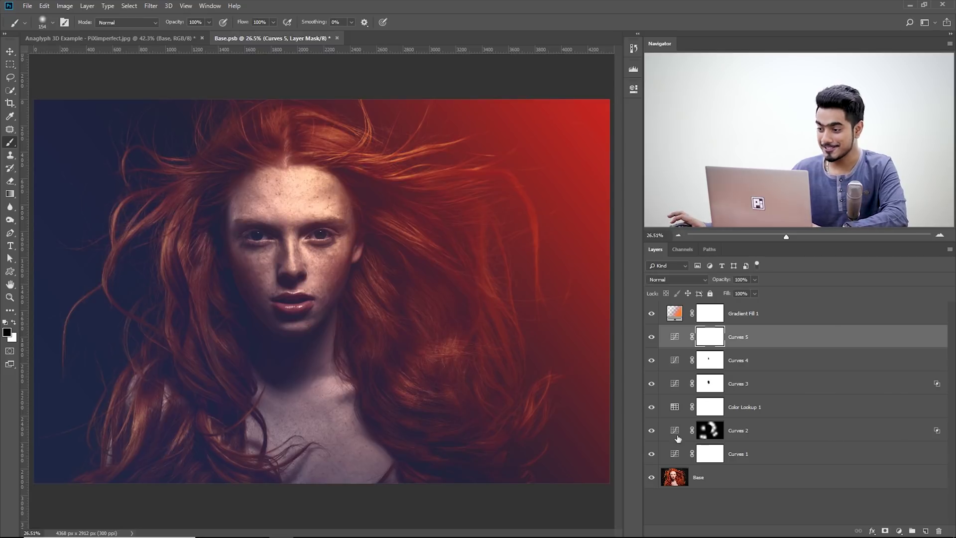
click(741, 317)
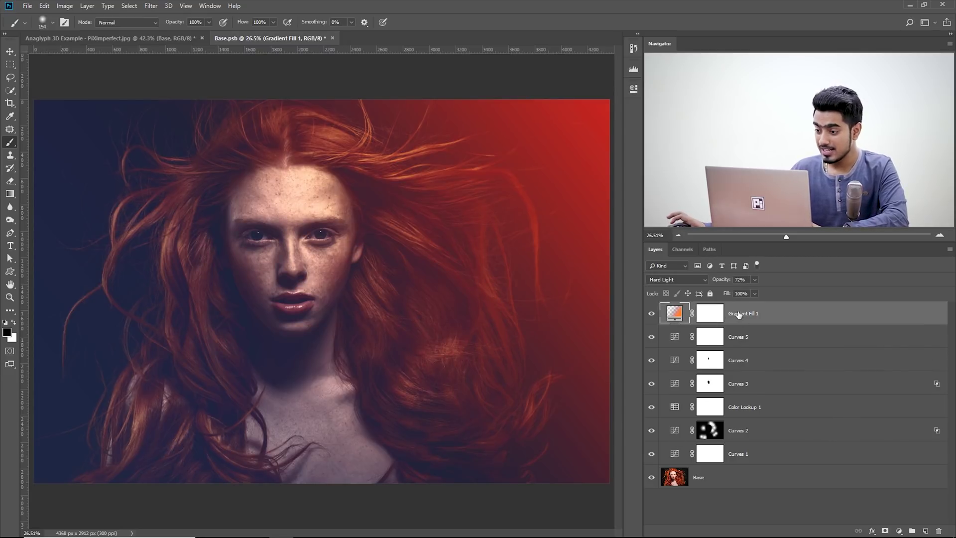
drag(744, 291, 743, 291)
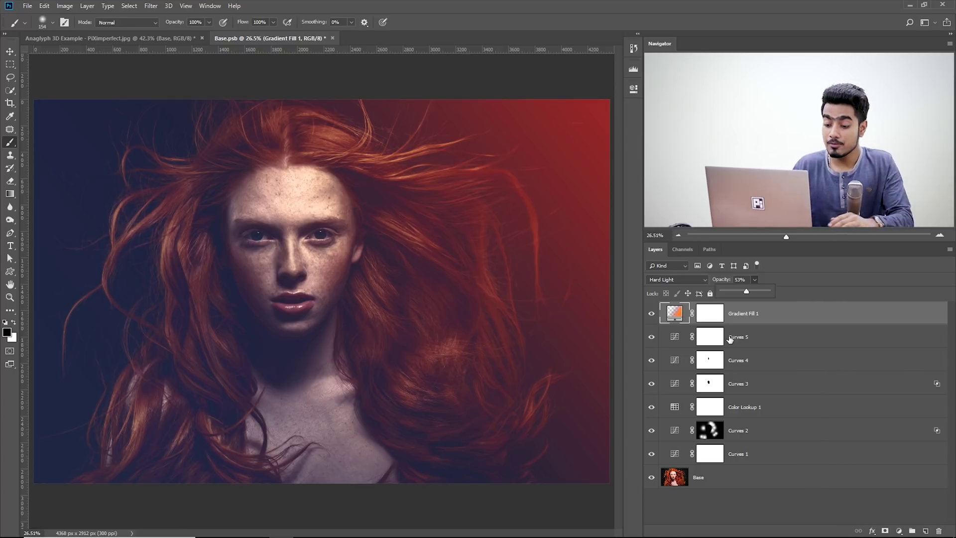
Save the Base.psb smart object contents and close that document to return to the main image.
key(ctrl+s)
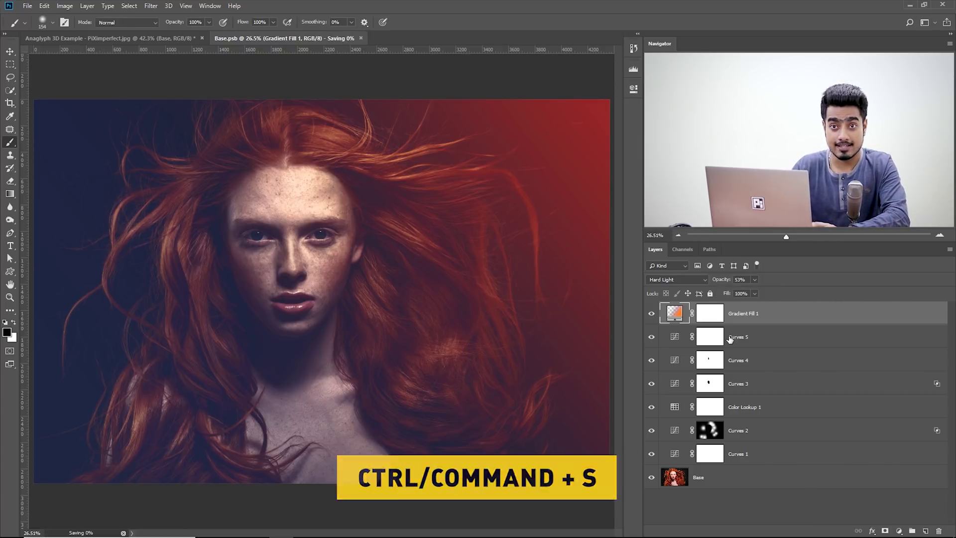
click(26, 6)
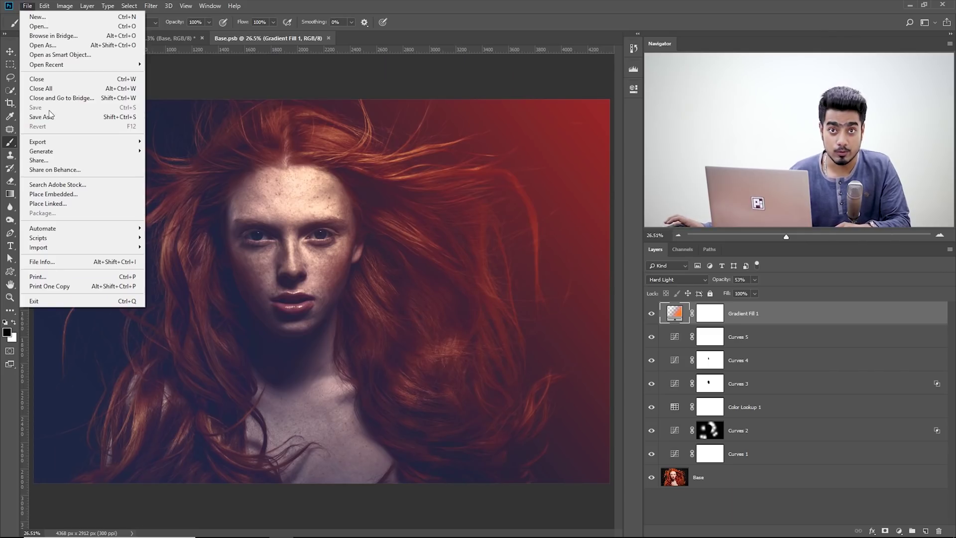
click(26, 6)
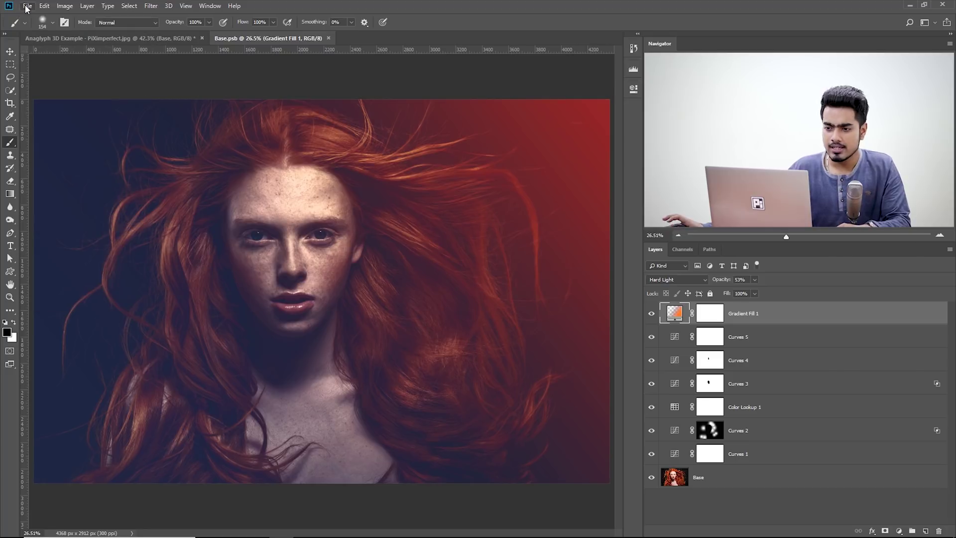
click(328, 39)
scroll(363, 217, down, 5)
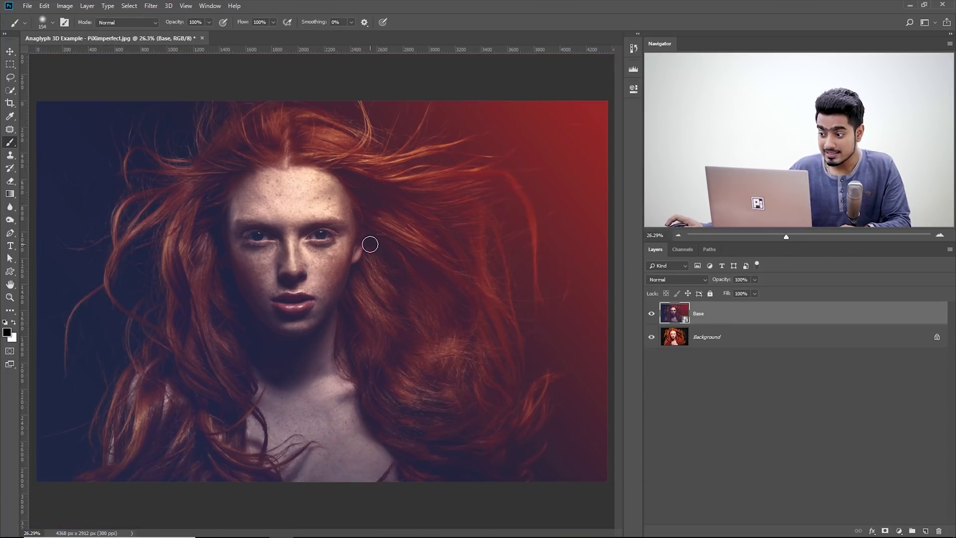
Change the colour of the workspace area around the canvas to black.
scroll(373, 246, up, 1)
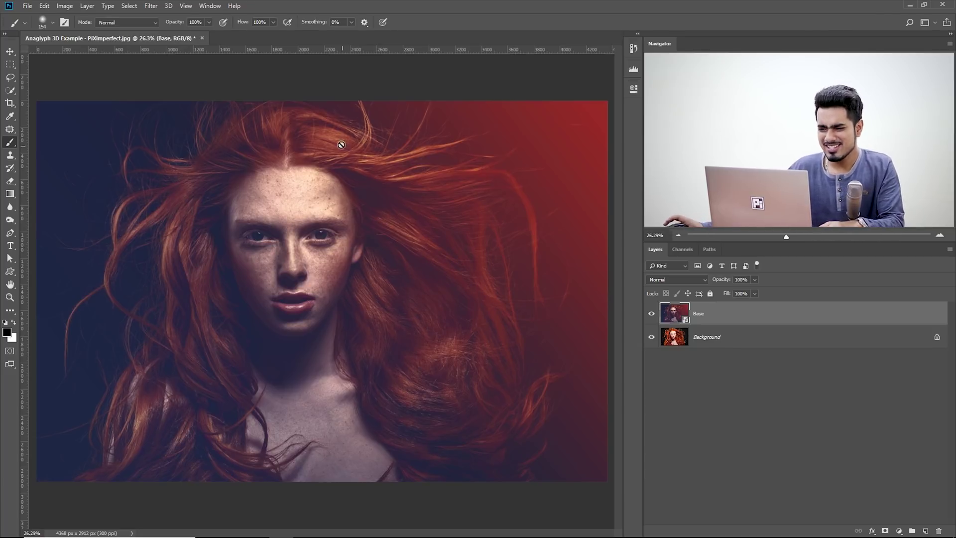
right_click(336, 74)
click(350, 87)
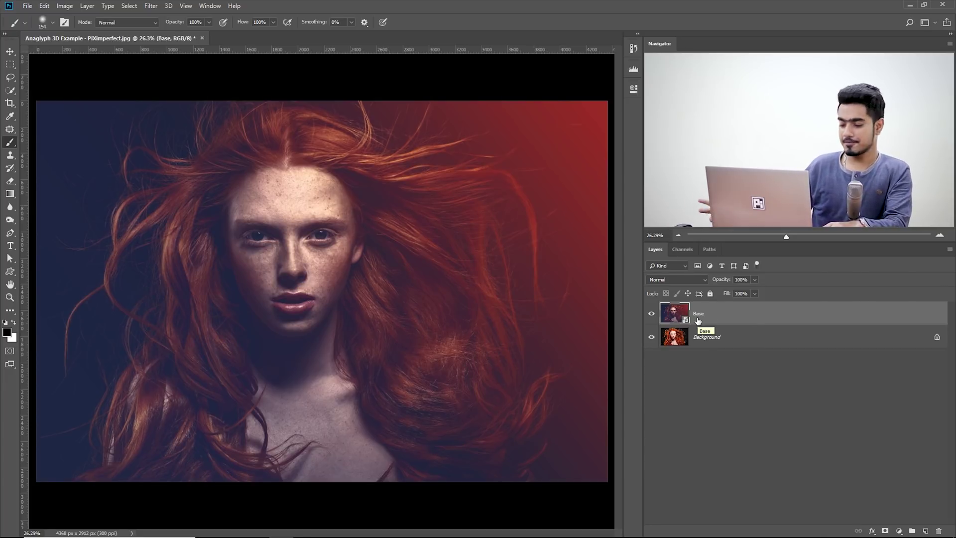
Duplicate the Base smart object layer twice, naming the lower copy Red and the upper copy Cyan.
key(ctrl+j)
key(ctrl+j)
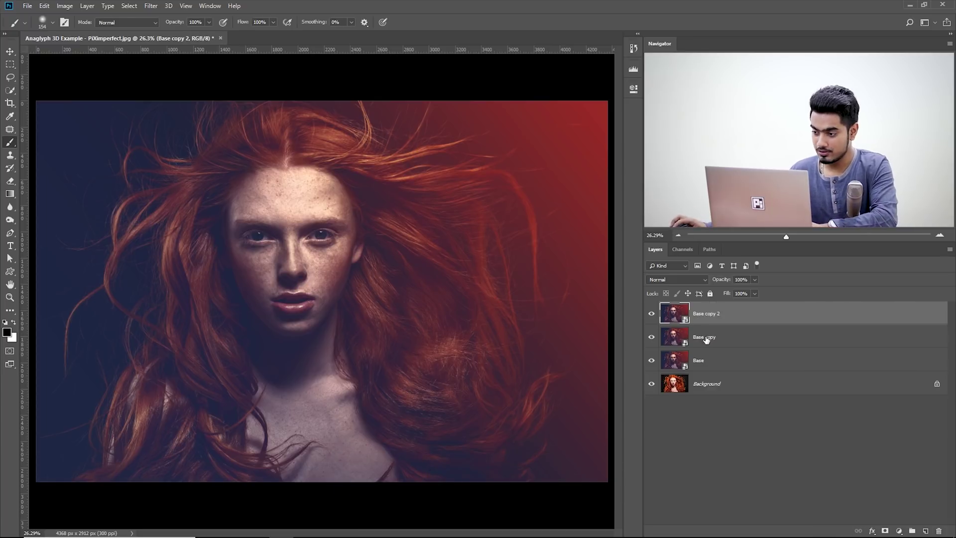
double_click(706, 338)
text(Red)
key(Return)
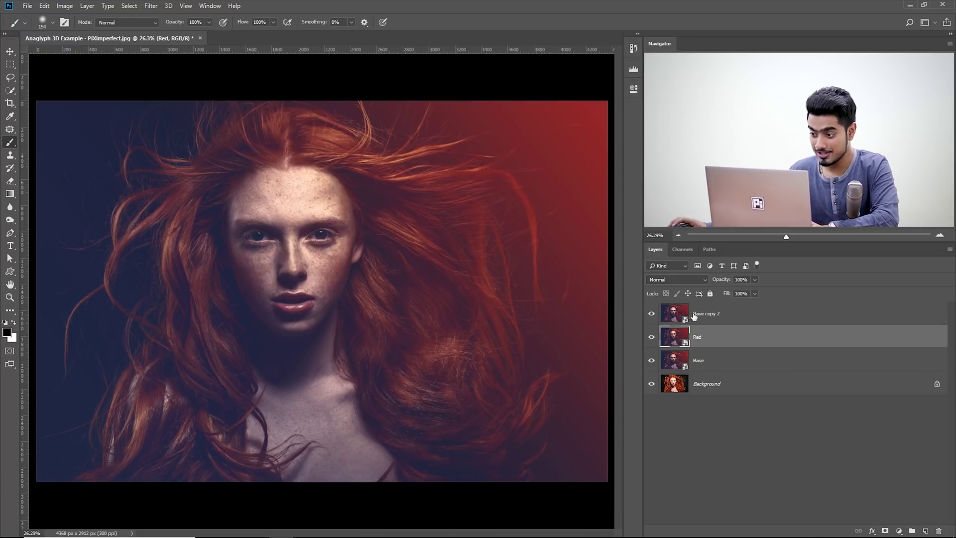
double_click(705, 314)
text(Cyan)
key(Return)
Restrict the Red layer to the red channel by turning off G and B in its blending options.
click(925, 341)
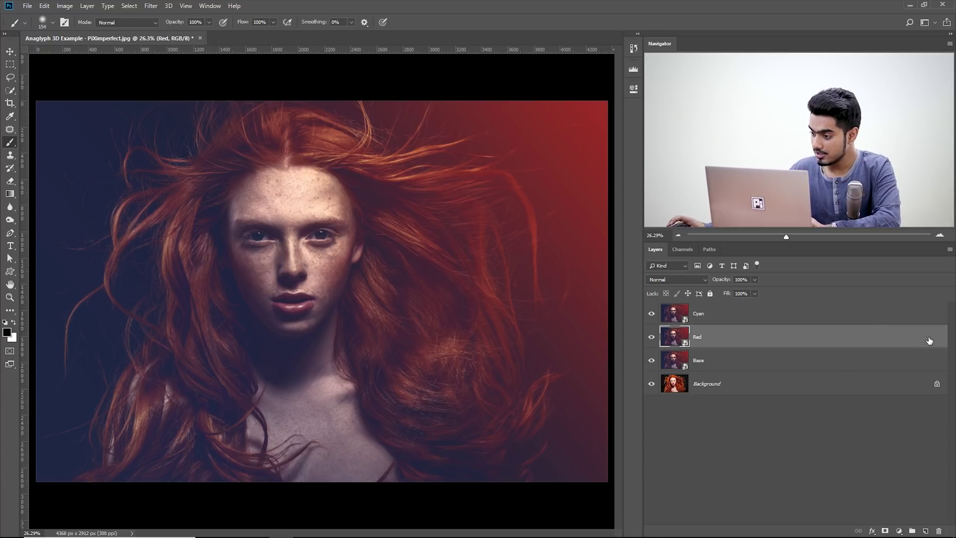
double_click(930, 340)
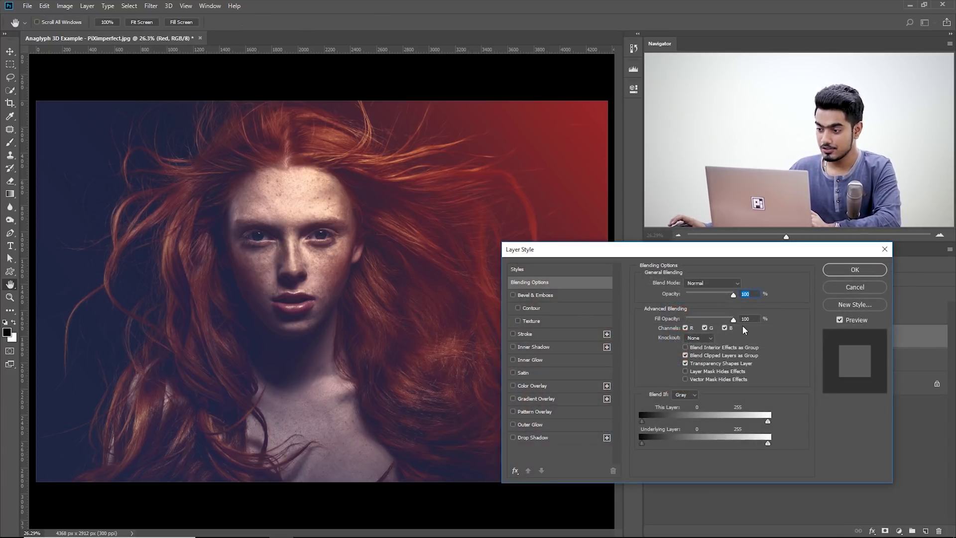
click(710, 329)
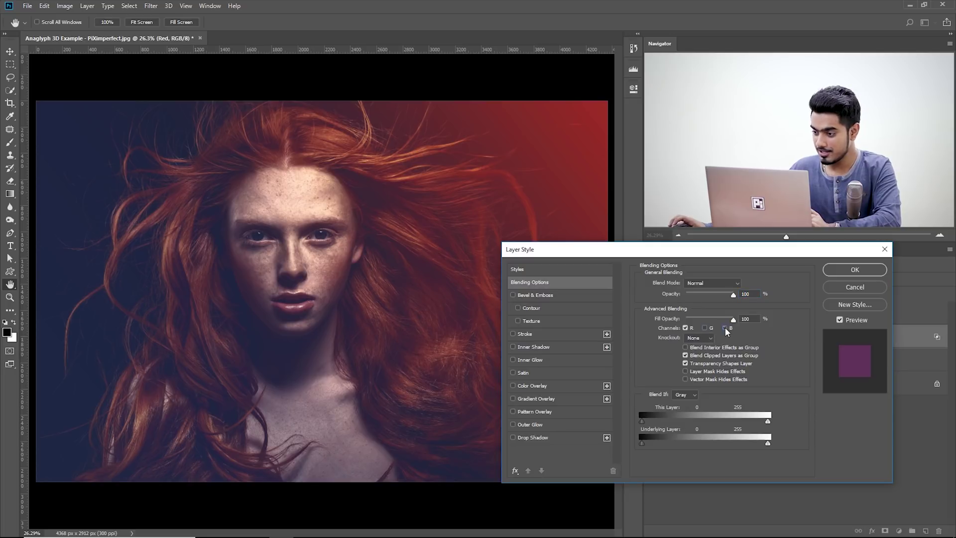
click(835, 270)
Turn off the R channel in the Cyan layer's blending options, leaving only green and blue.
click(916, 316)
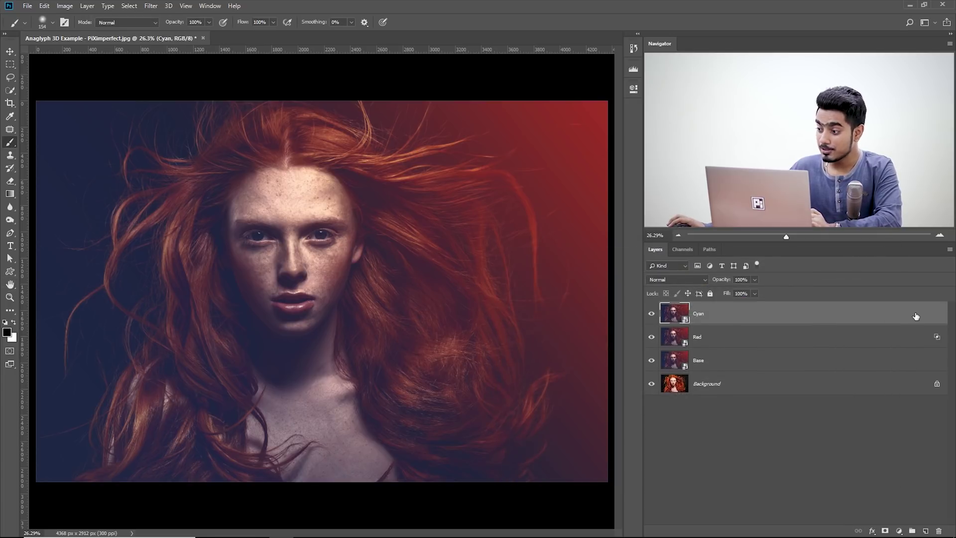
double_click(916, 316)
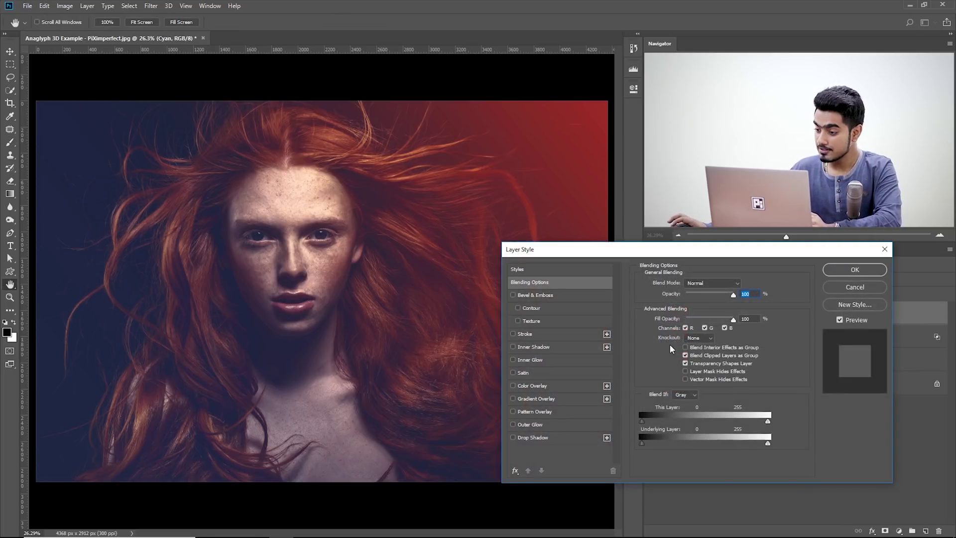
click(686, 328)
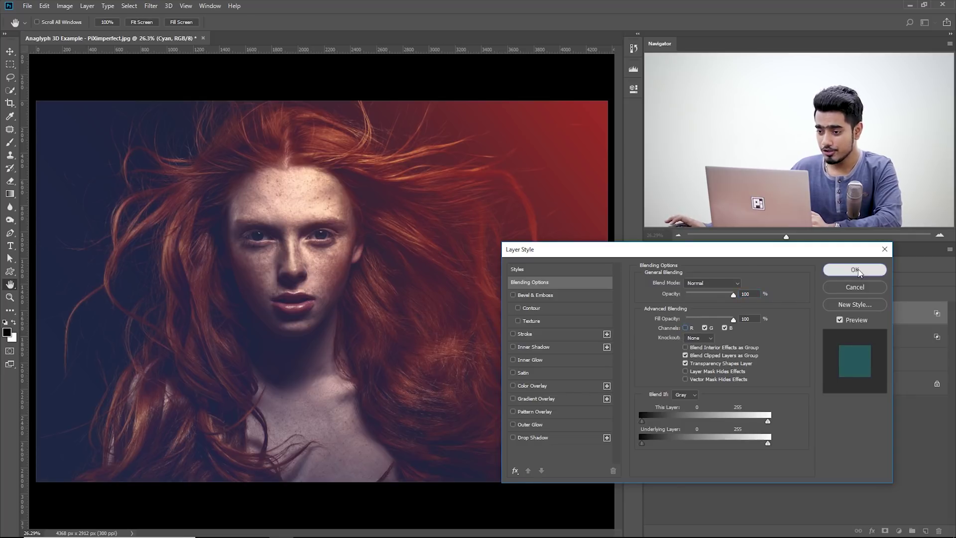
click(854, 270)
key(b)
Move the Red layer slightly to the right to offset the red fringe around the face.
scroll(300, 314, up, 1)
scroll(300, 314, up, 4)
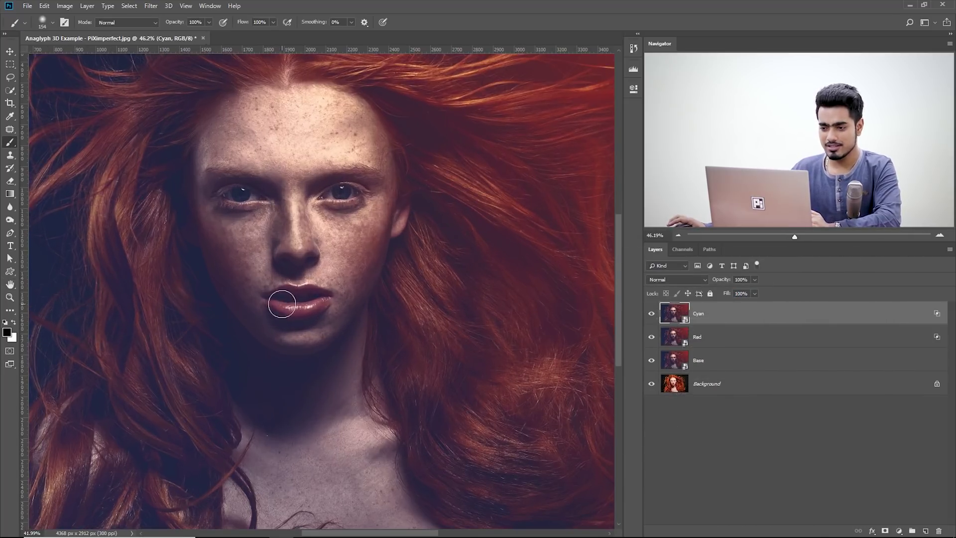
click(718, 337)
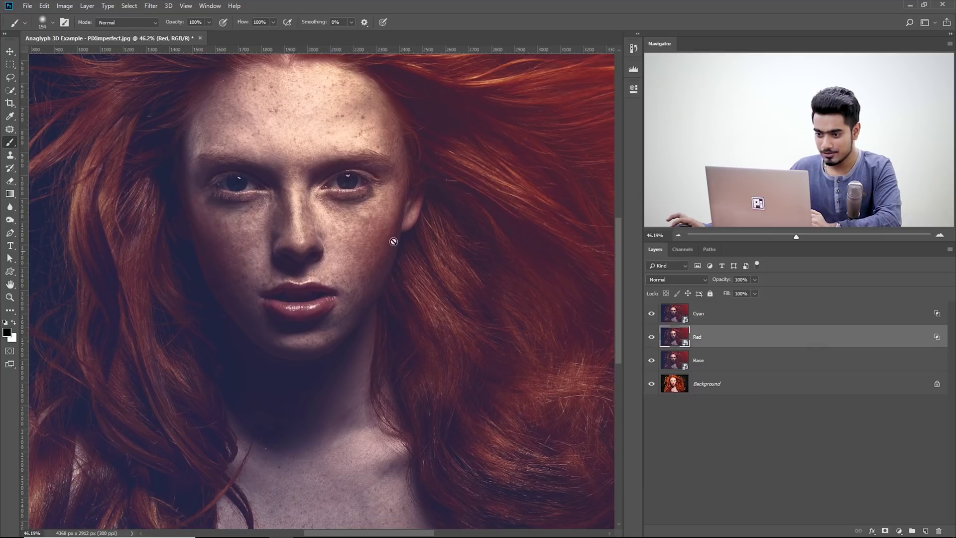
click(15, 53)
drag(346, 249, 360, 250)
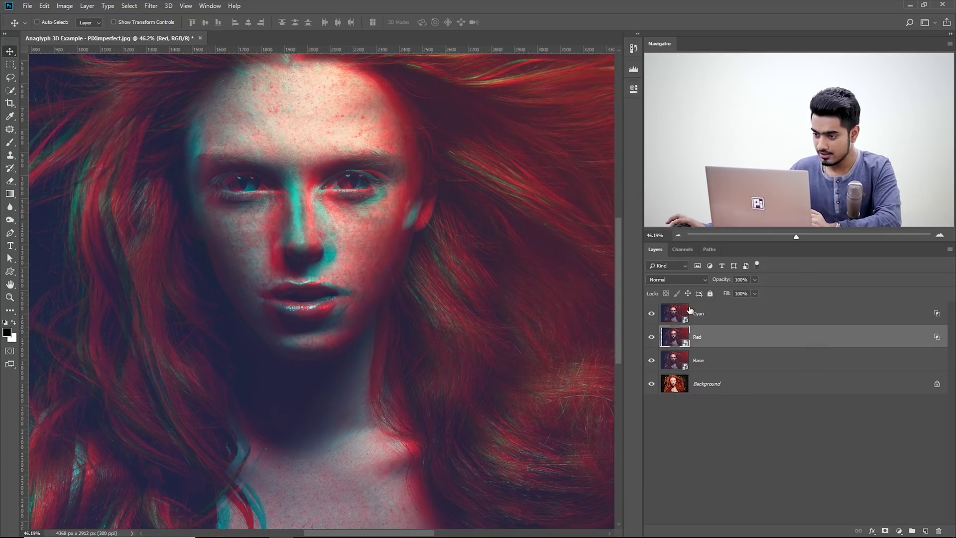
Move the Cyan layer slightly to the left to widen the red and cyan separation.
key(alt+])
drag(375, 217, 372, 219)
key(ctrl+0)
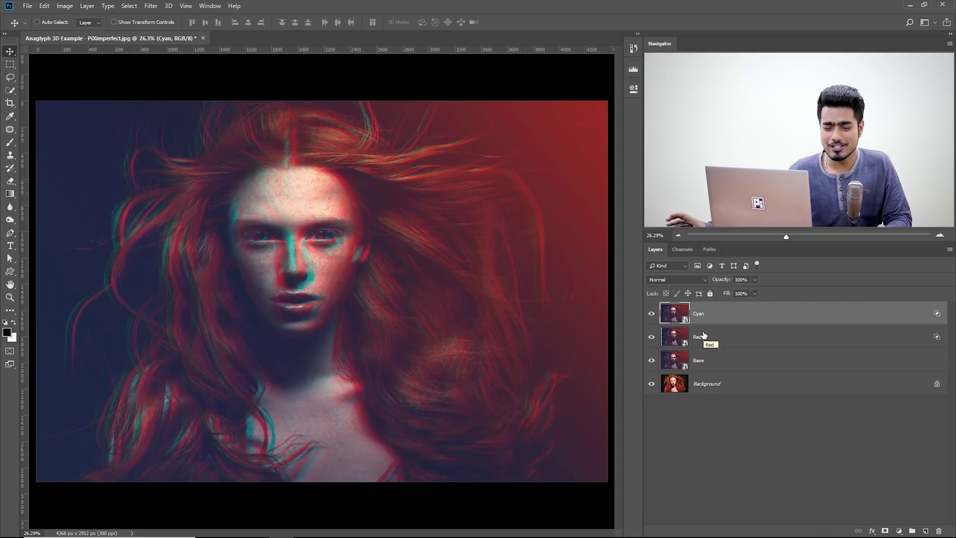
Open the Base smart object's contents, add a strongly darkening Curves adjustment layer above Gradient Fill 1, and save.
double_click(674, 360)
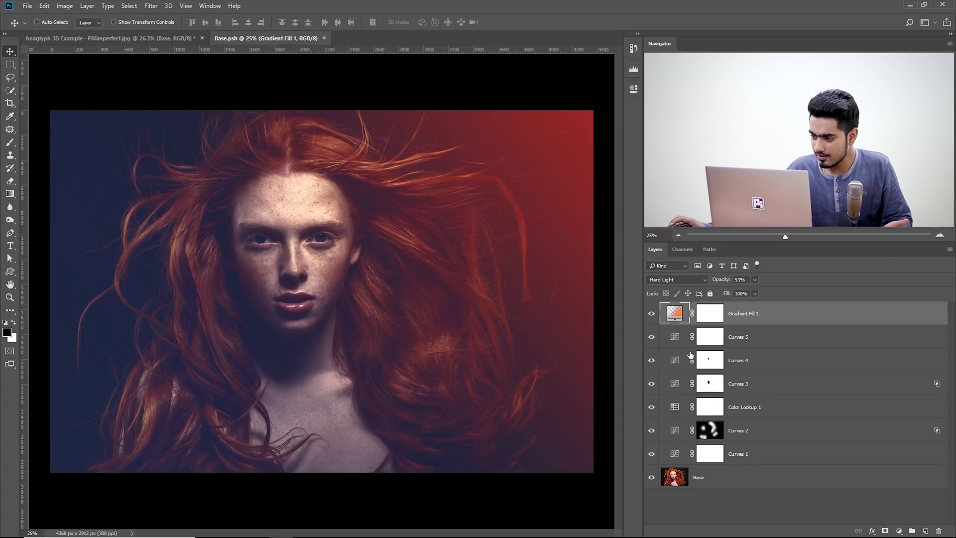
click(898, 531)
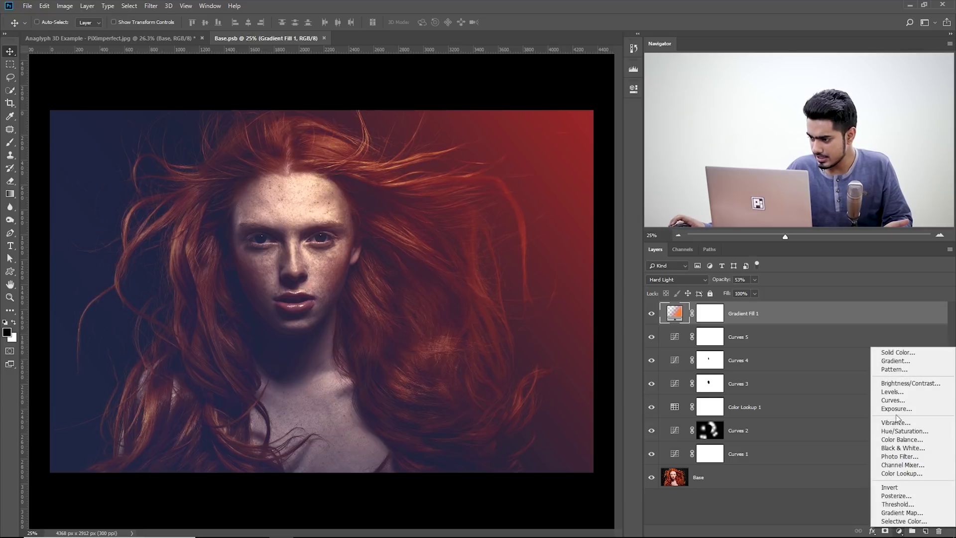
click(897, 402)
drag(567, 181, 580, 191)
key(ctrl+s)
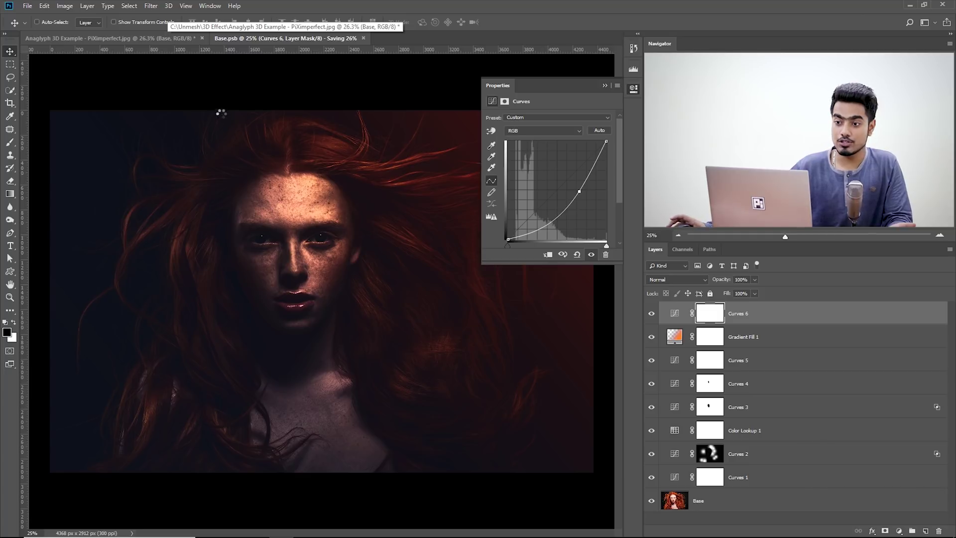
Check in the main document how the smart object edit affects the Cyan, Red and Base layers.
click(114, 40)
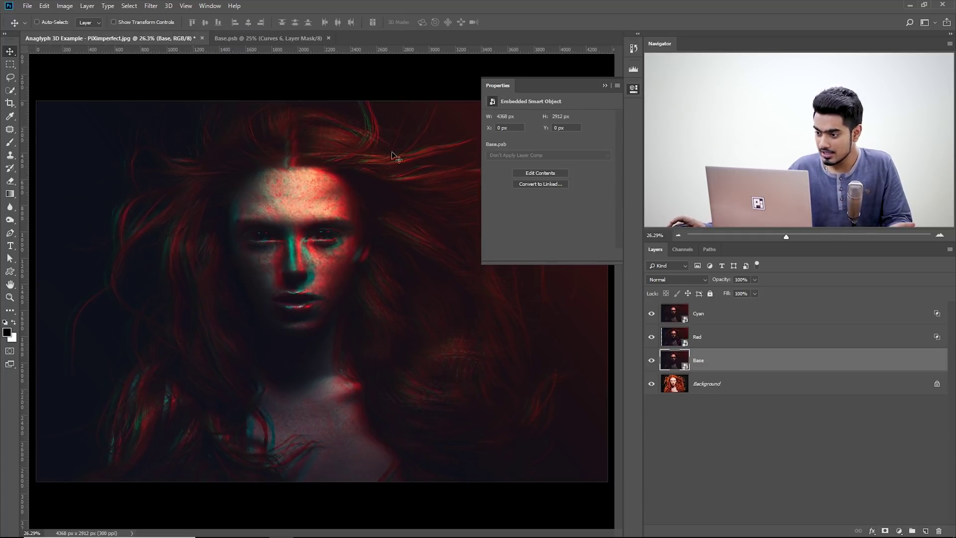
click(731, 332)
click(727, 315)
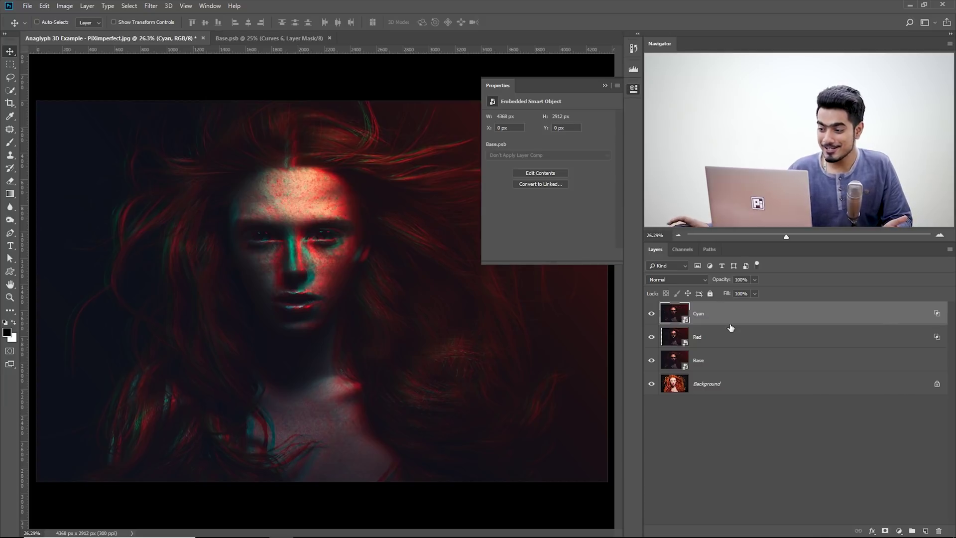
click(718, 359)
Delete the Curves 6 layer from Base.psb, save the smart object, and return to the main document.
click(259, 39)
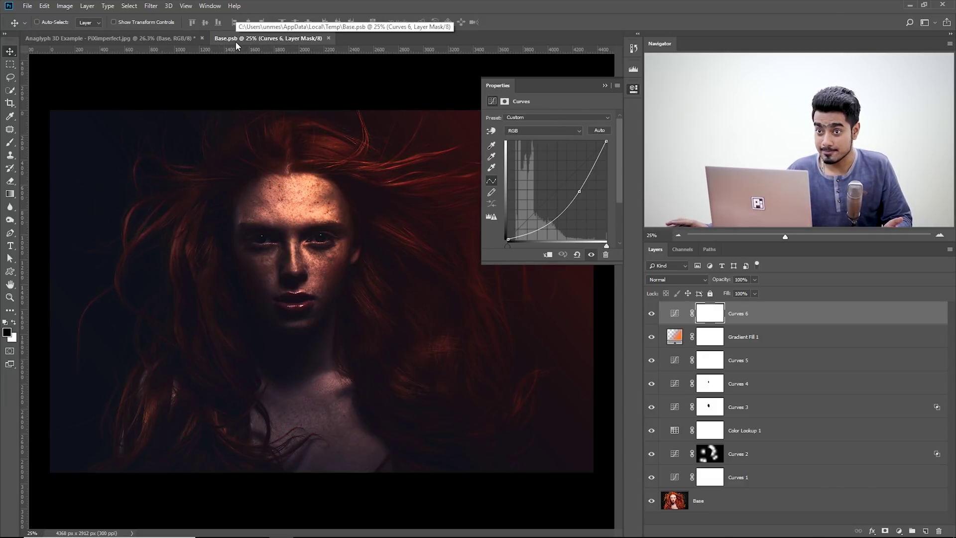
drag(829, 312, 939, 531)
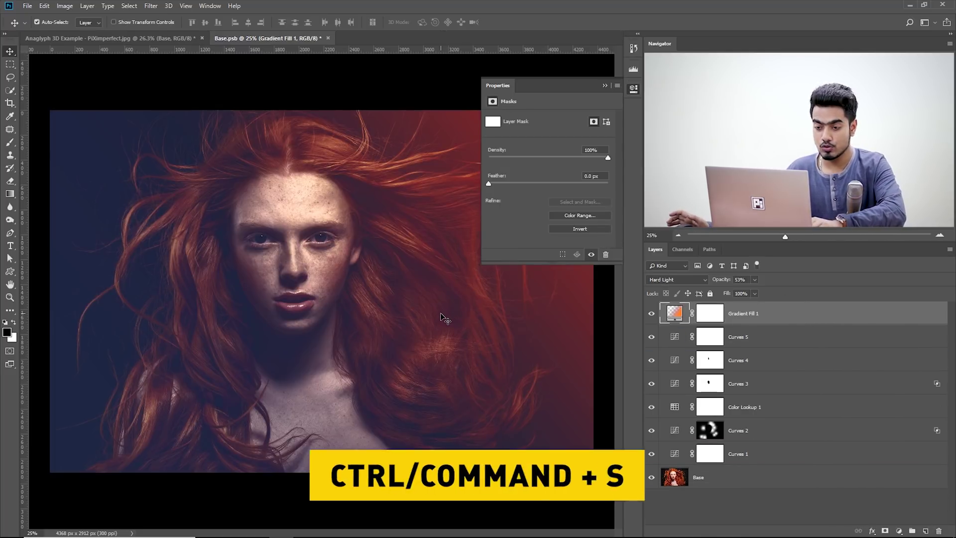
key(ctrl+s)
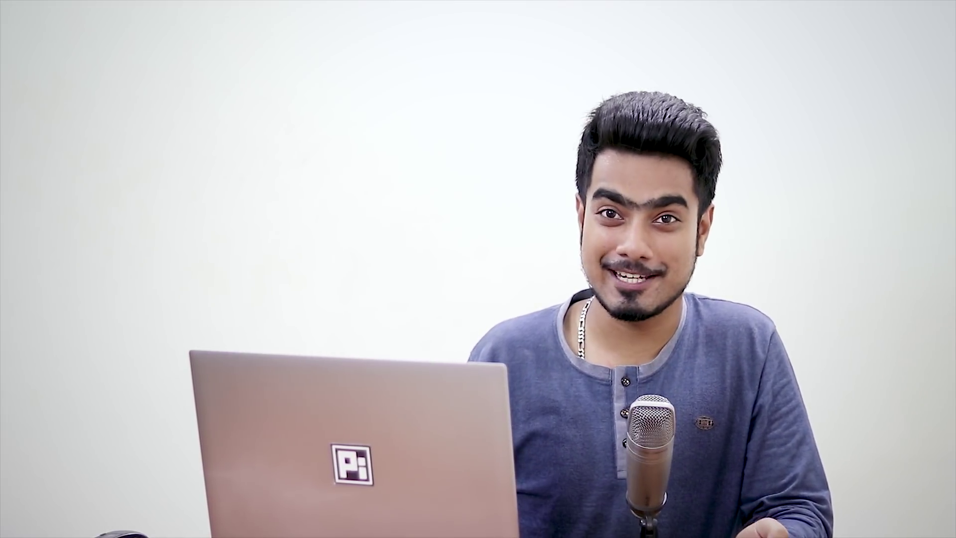
click(146, 40)
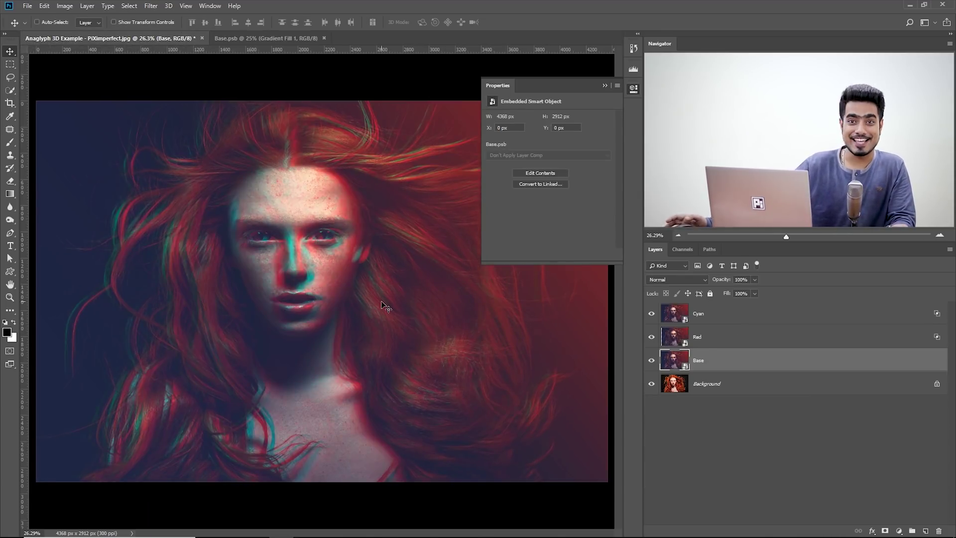
Add a Curves adjustment layer above the Cyan layer and shift its RGB black point slightly inward to deepen the shadows.
click(756, 317)
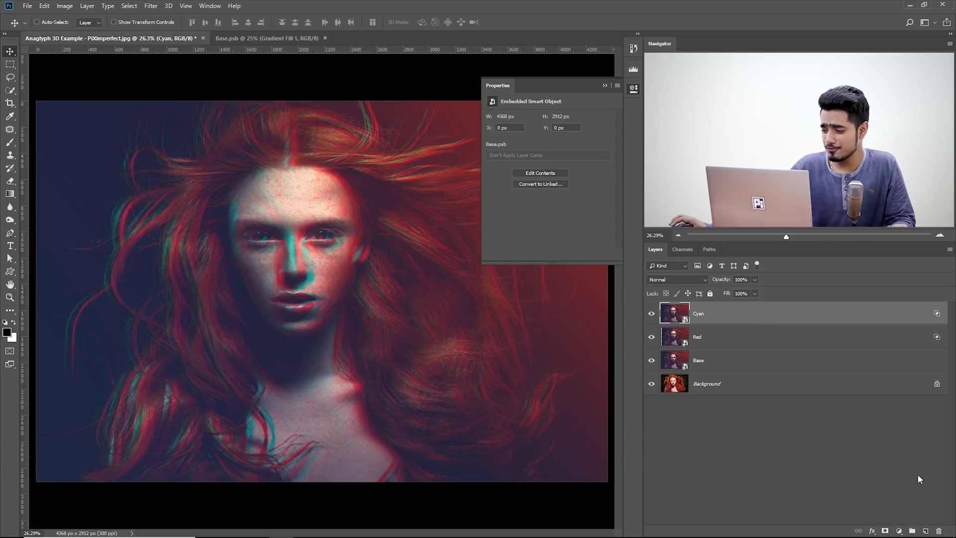
click(904, 529)
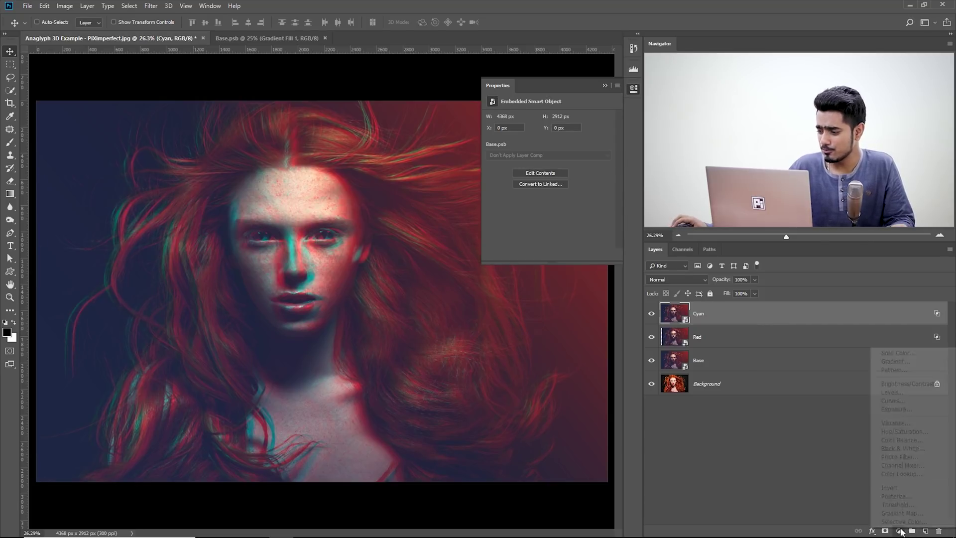
click(902, 405)
drag(507, 246, 490, 247)
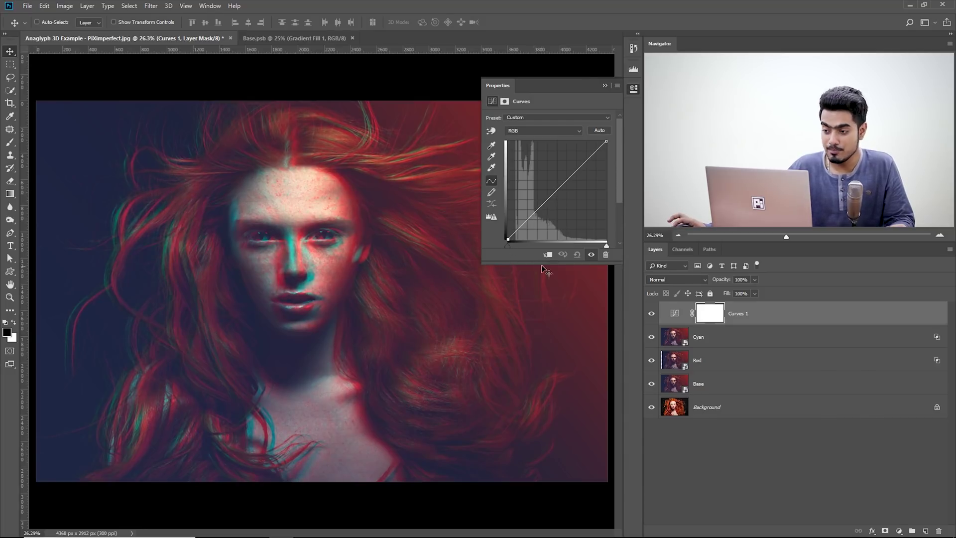
drag(507, 245, 512, 245)
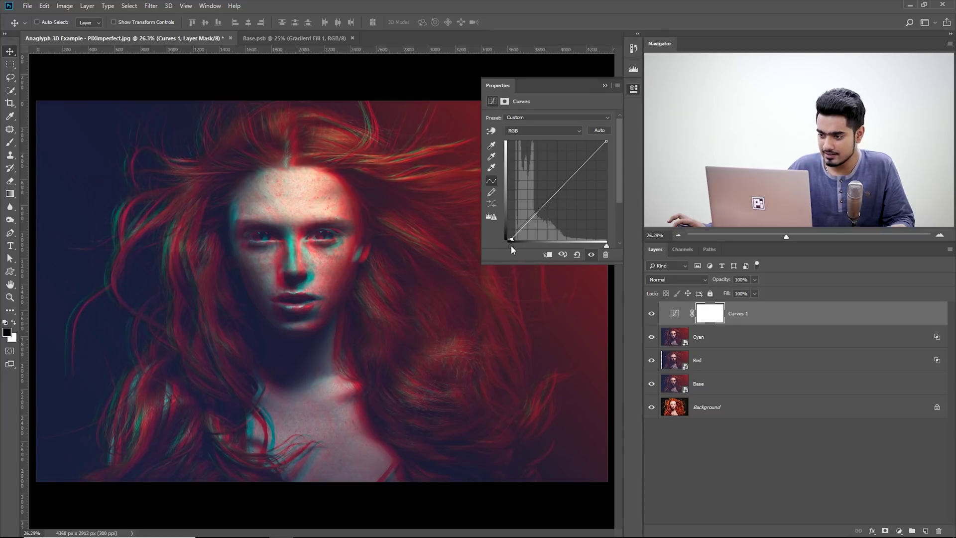
click(605, 85)
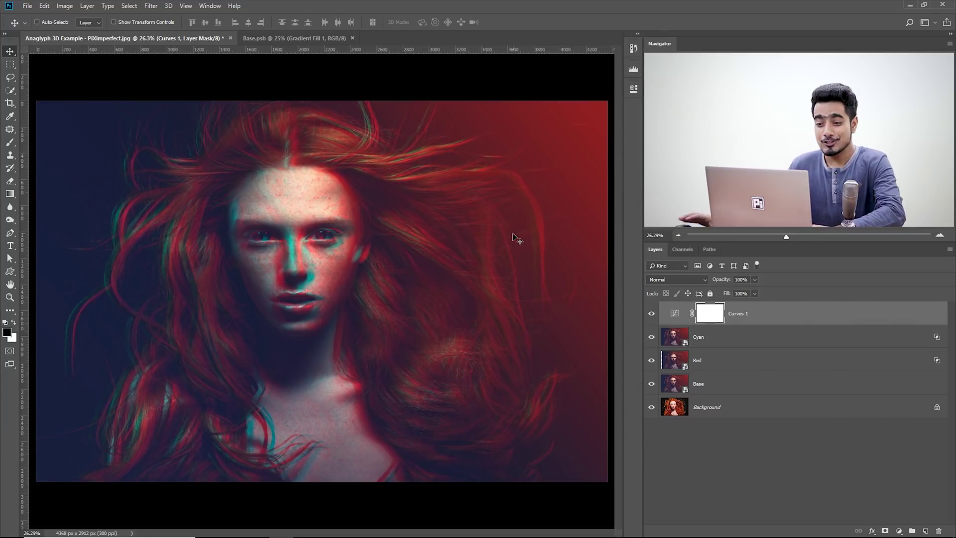
Try a smaller horizontal offset on the Red layer to make the color fringing subtler.
drag(272, 275, 342, 250)
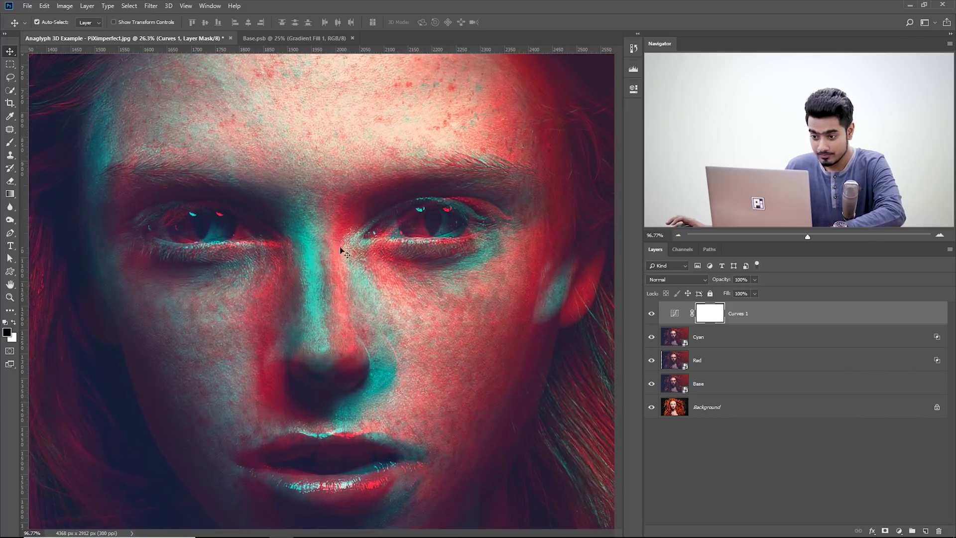
click(731, 366)
drag(448, 311, 420, 310)
key(shift+Right)
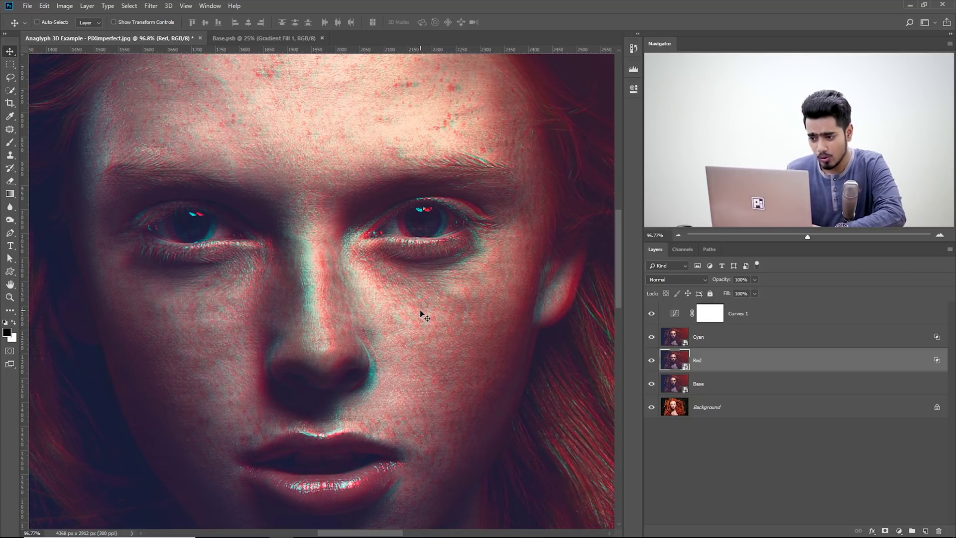
scroll(420, 310, down, 5)
scroll(420, 310, up, 2)
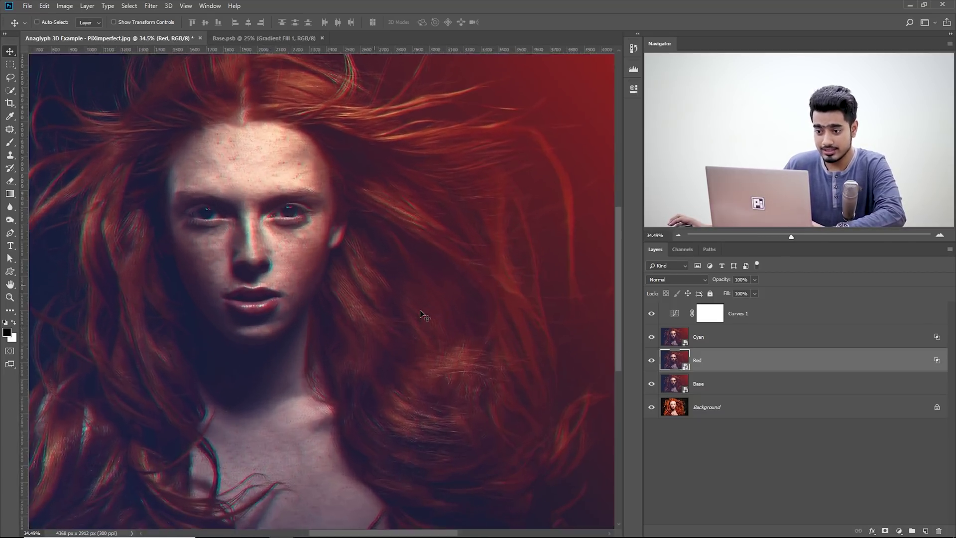
scroll(256, 288, down, 1)
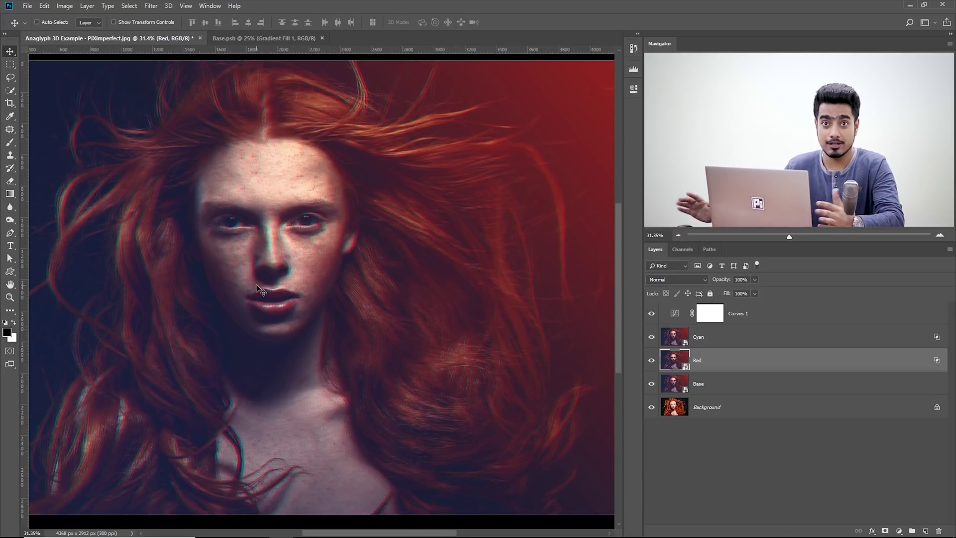
Widen the horizontal offset between the Red and Cyan layers again for stronger color fringing.
drag(264, 298, 267, 301)
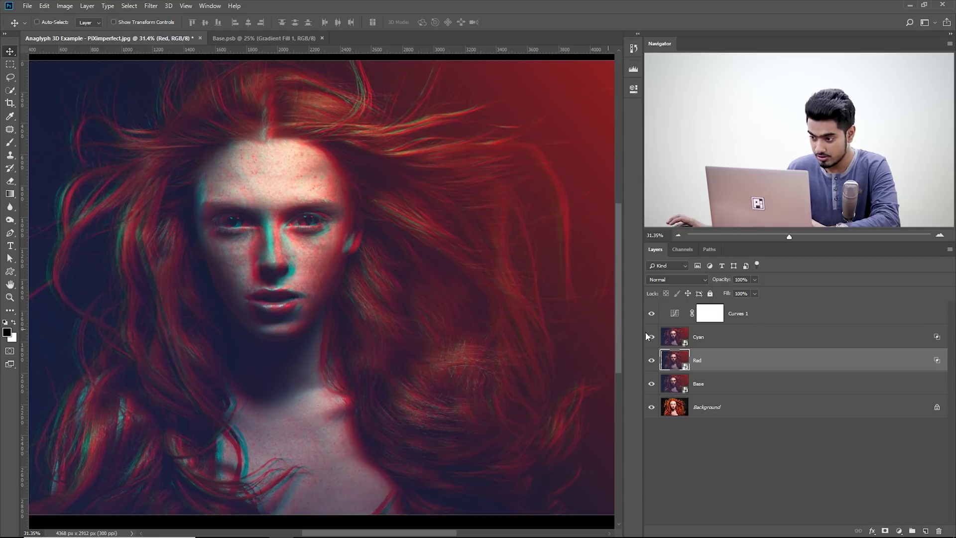
click(700, 345)
drag(417, 306, 408, 303)
scroll(406, 279, down, 1)
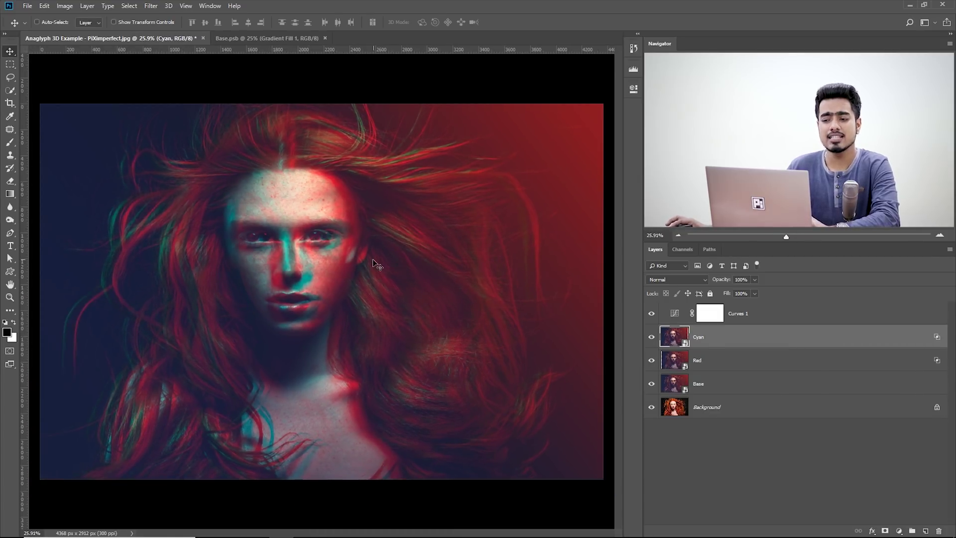
scroll(348, 279, up, 2)
drag(320, 288, 315, 294)
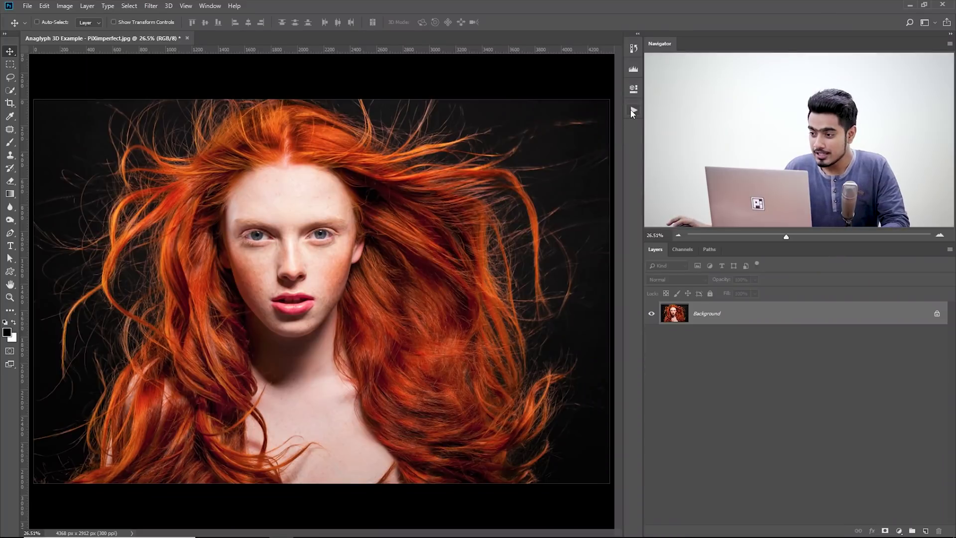
Show the Actions list and run Anaglyph - Default from the Micromove - Anaglyph FX set on the original portrait.
click(633, 110)
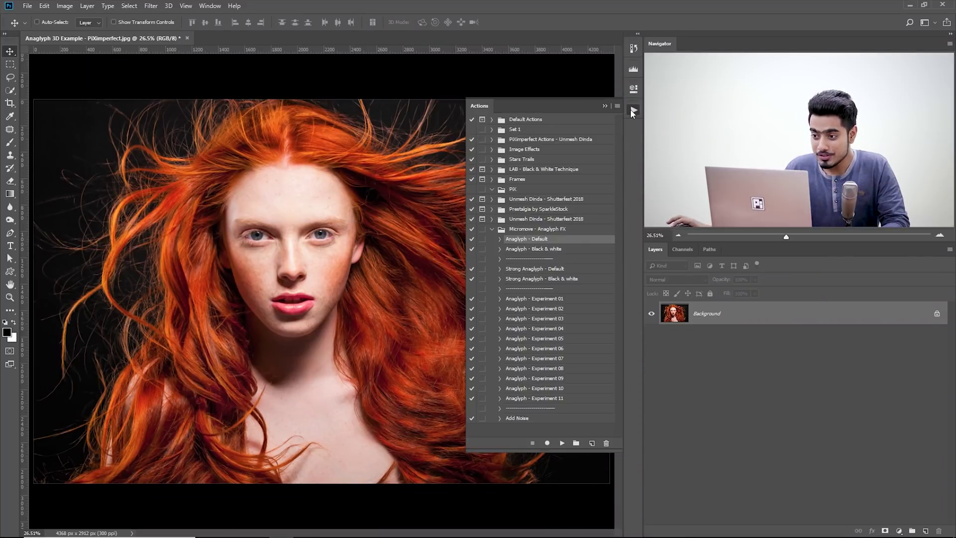
click(633, 110)
click(209, 6)
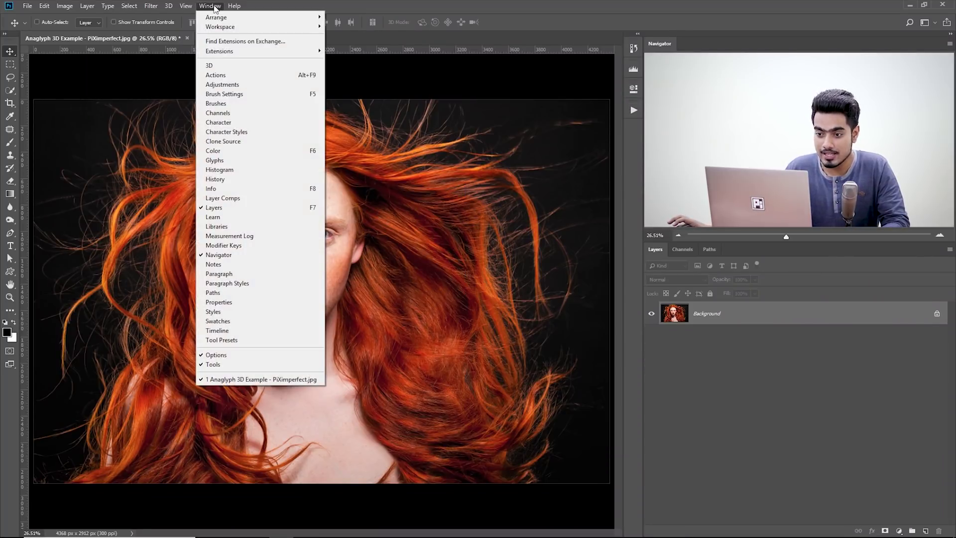
click(216, 74)
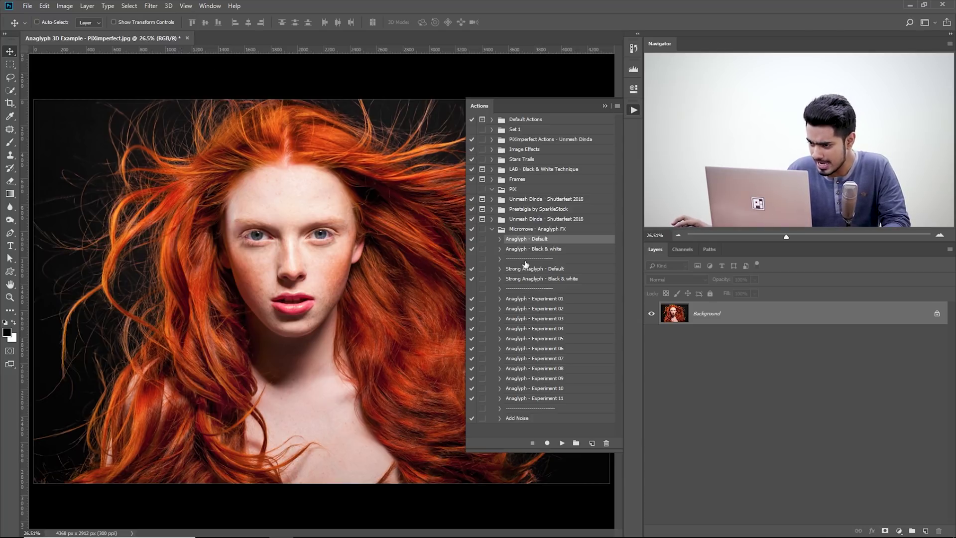
click(562, 442)
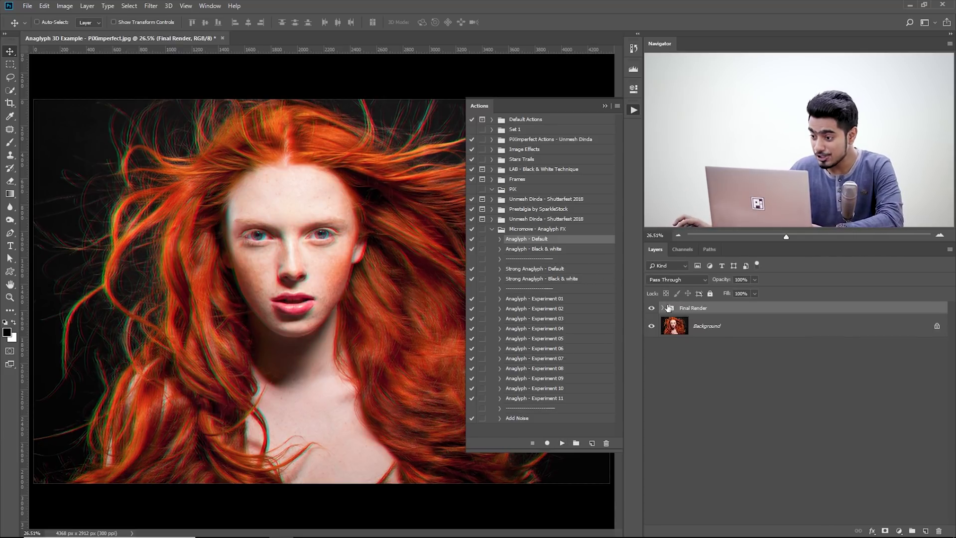
Expand the Final Render group and move its Red and Blue layers further apart horizontally to strengthen the anaglyph effect.
click(662, 308)
click(277, 253)
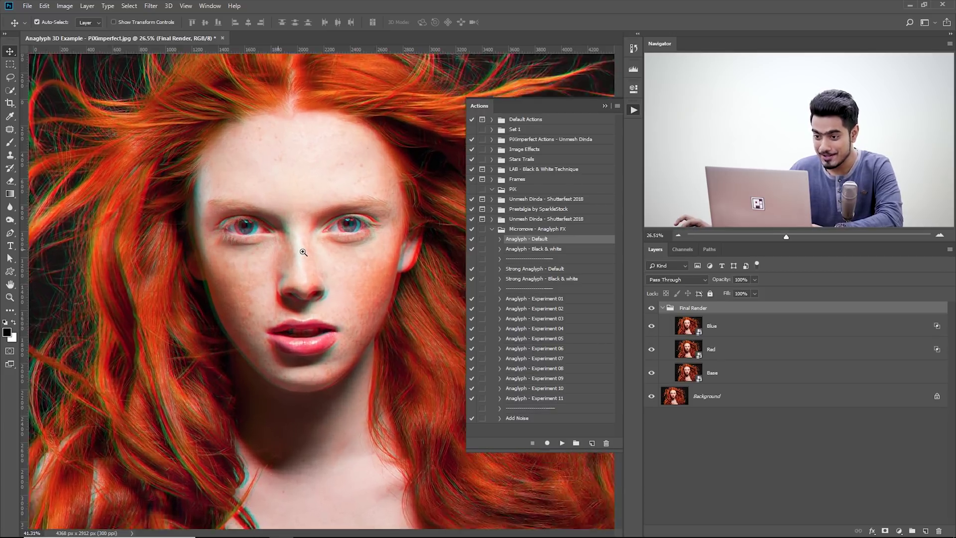
click(711, 351)
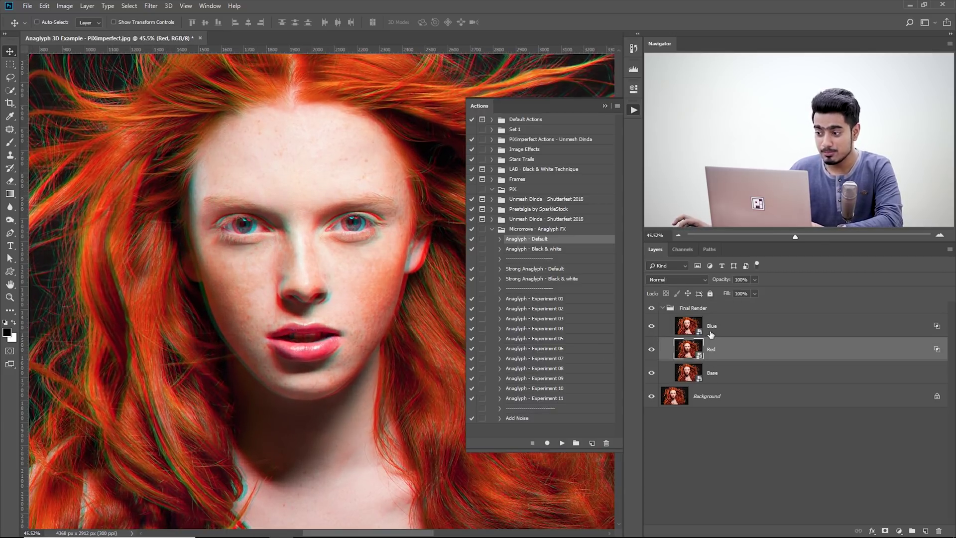
click(711, 333)
scroll(210, 277, up, 2)
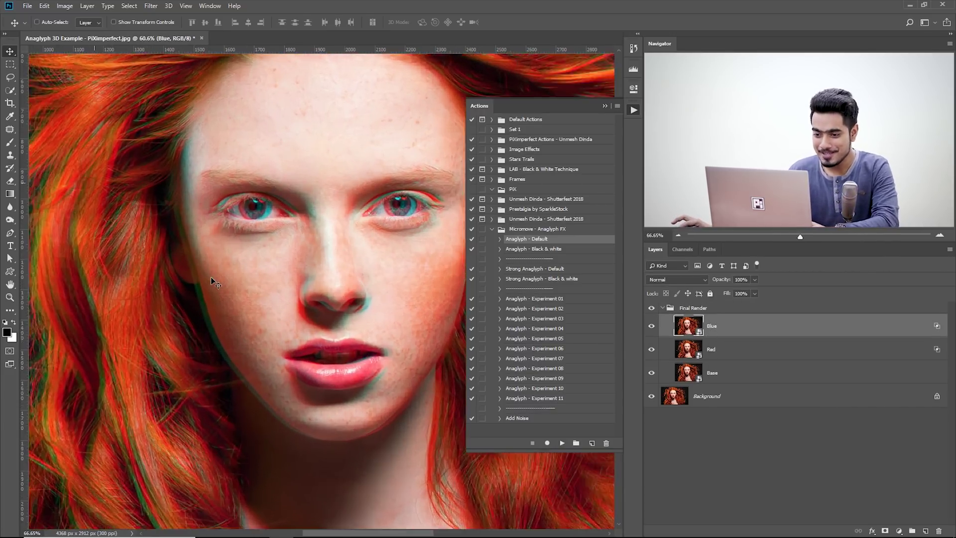
click(723, 351)
mouse_move(387, 278)
mouse_down()
mouse_move(378, 279)
mouse_move(391, 280)
mouse_up()
click(707, 327)
drag(300, 263, 294, 264)
scroll(293, 264, down, 1)
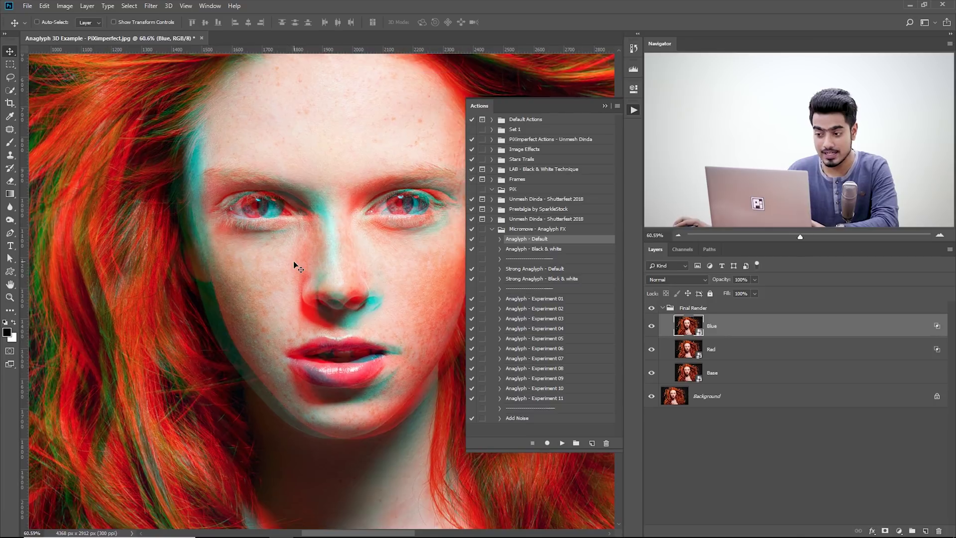
scroll(298, 268, down, 3)
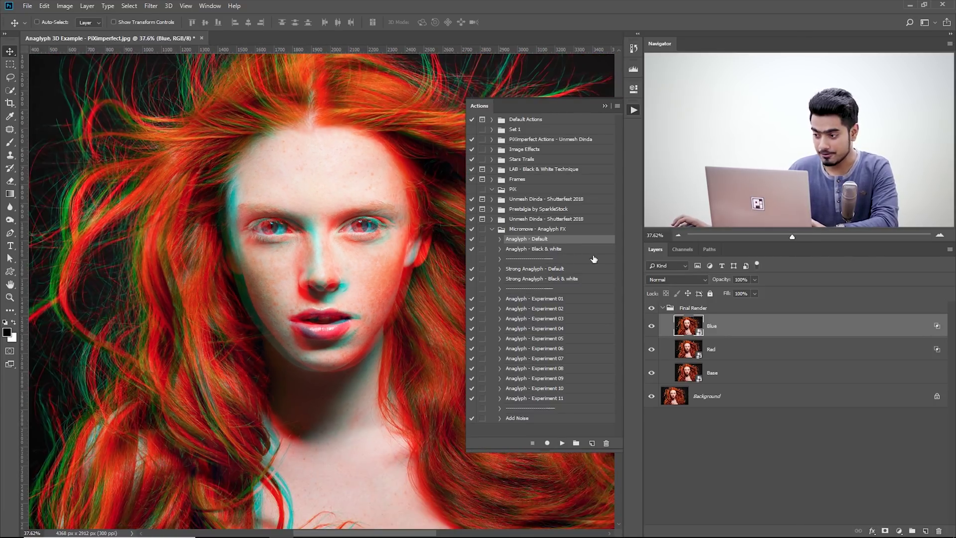
Replace the Final Render group with the result of the Anaglyph - Experiment 07 action and expand the new group.
drag(814, 311, 939, 530)
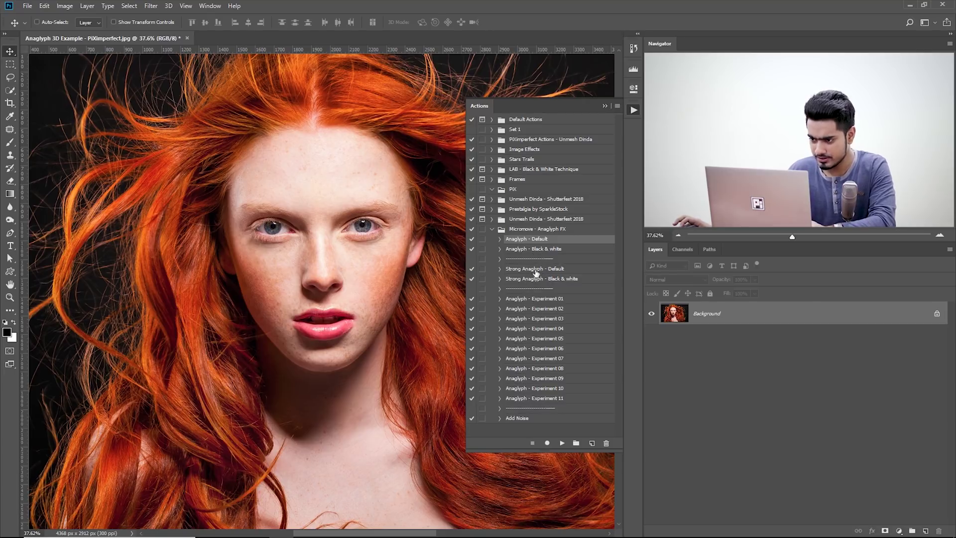
click(551, 360)
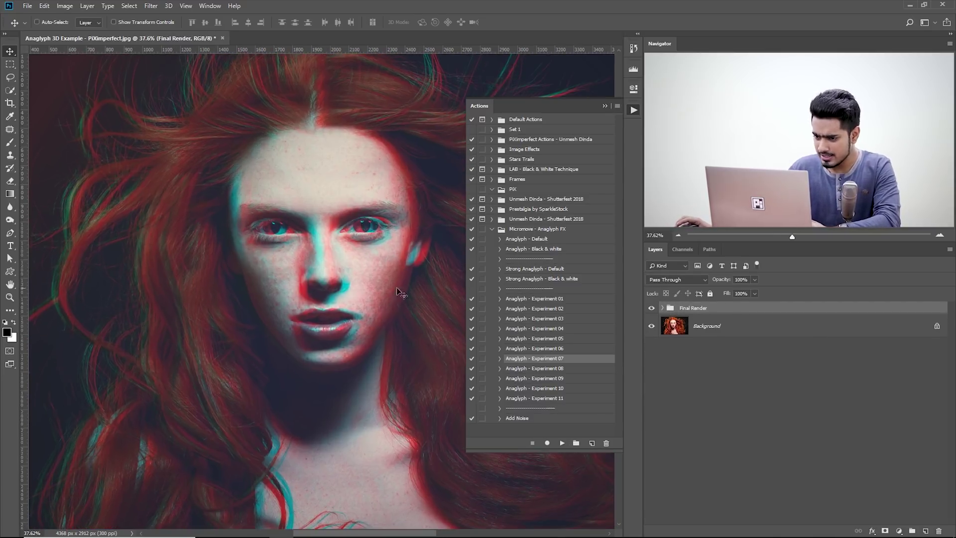
click(663, 308)
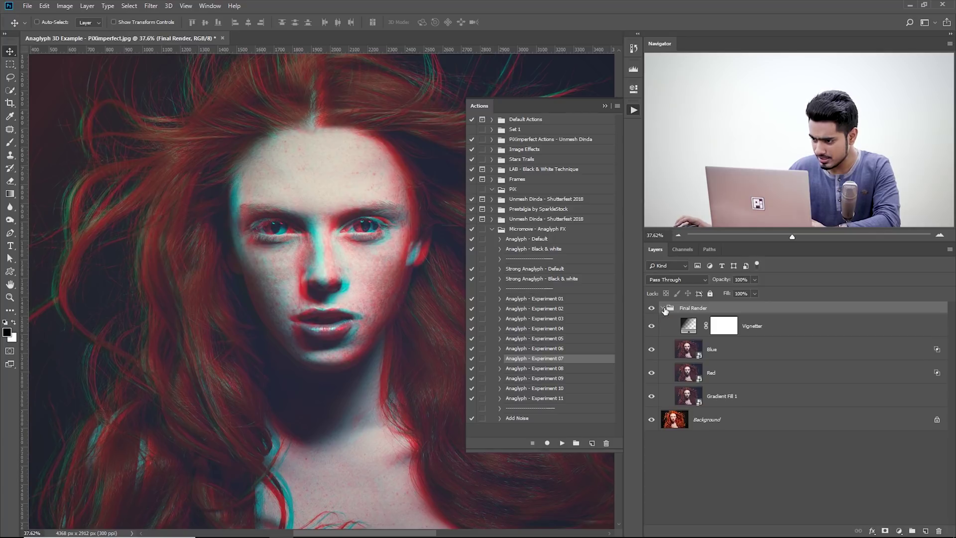
Compare the image with and without the Vignetter layer and inspect the effect on the face.
click(690, 327)
scroll(321, 289, down, 2)
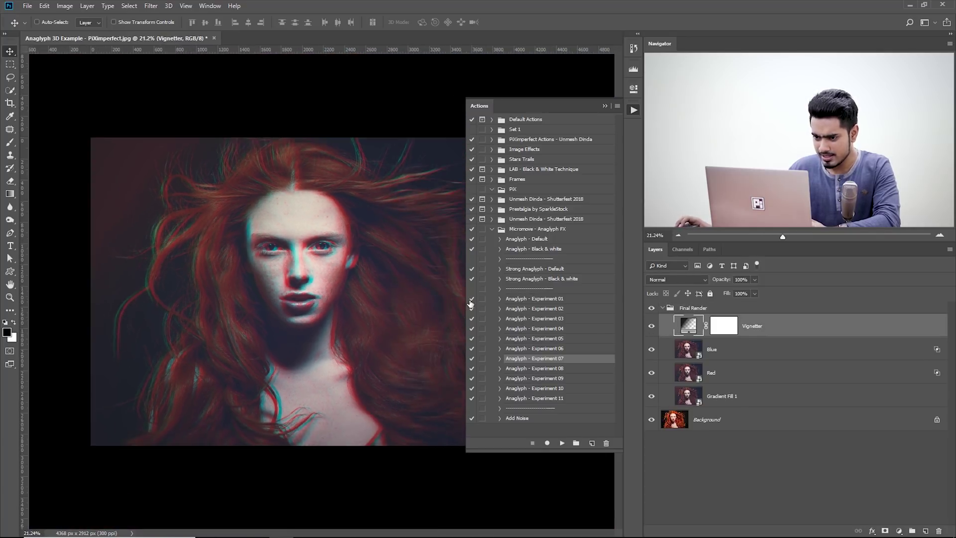
click(652, 326)
click(652, 326)
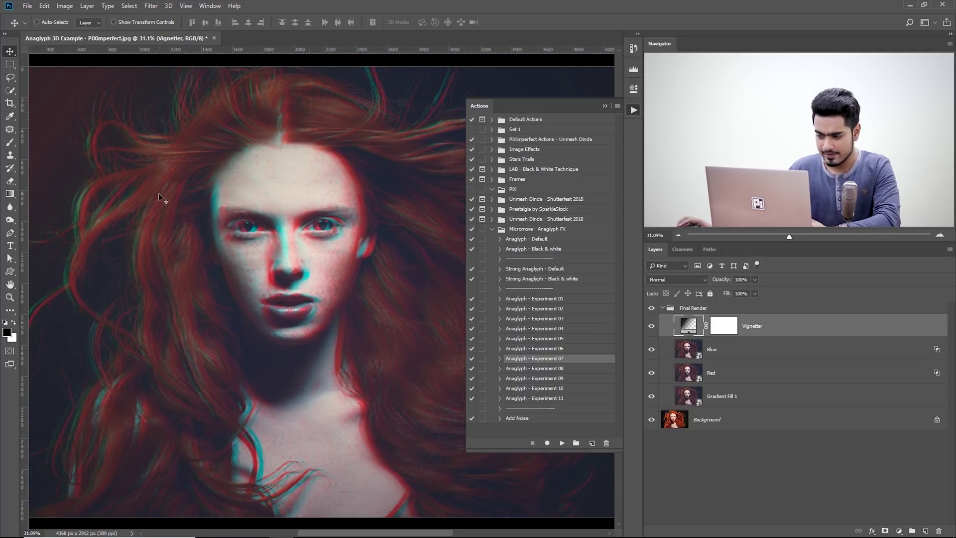
scroll(233, 261, up, 3)
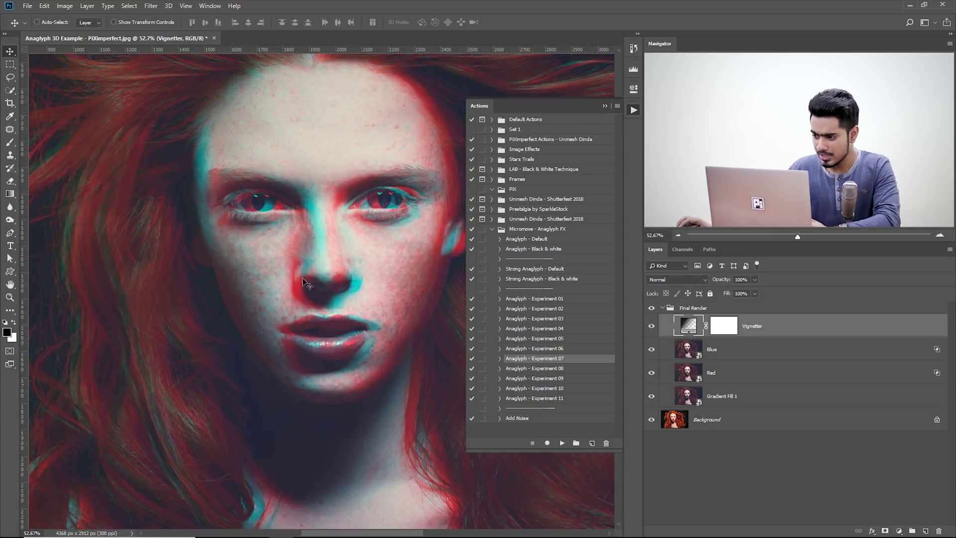
Open the contents of the Gradient Fill 1 smart object and go through its Color Lookup and Gradient Fill layers.
double_click(689, 396)
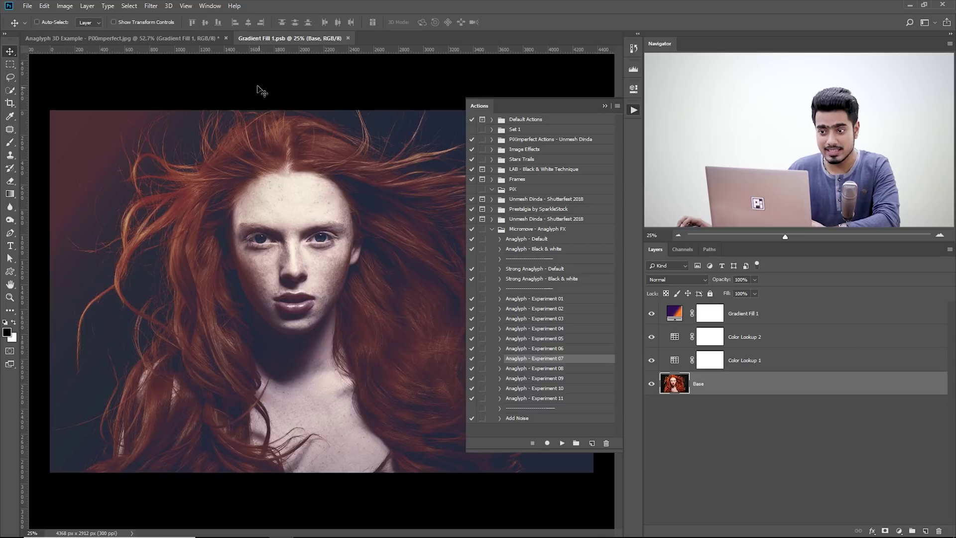
scroll(214, 252, up, 1)
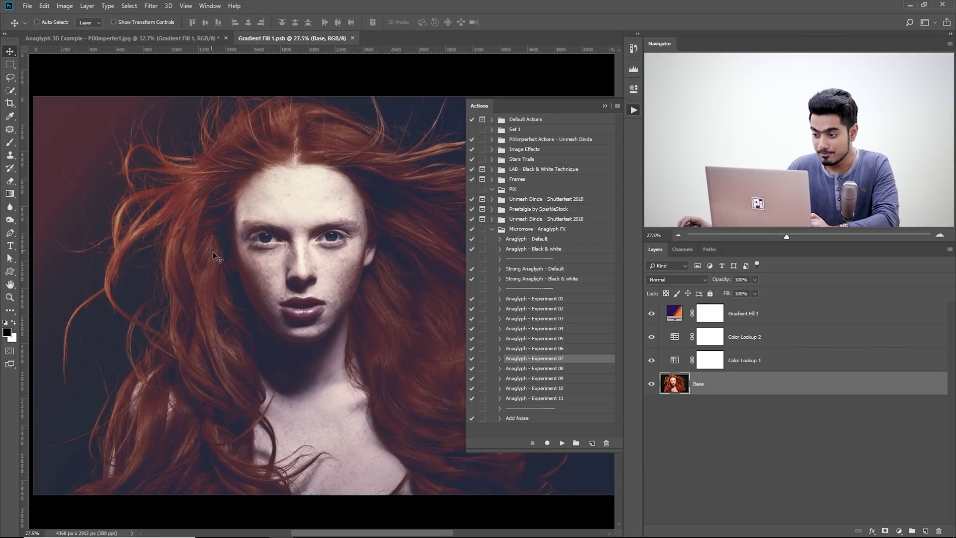
click(730, 364)
click(754, 338)
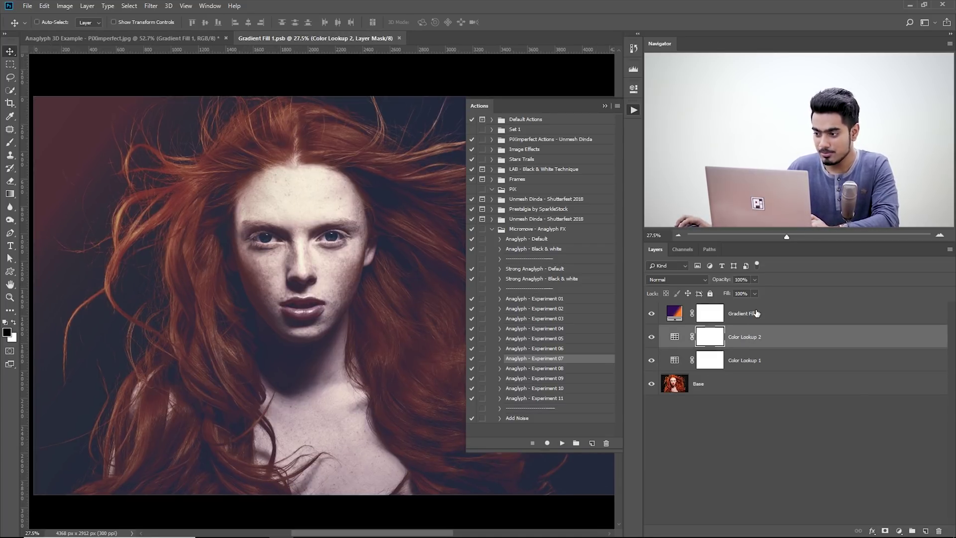
click(676, 312)
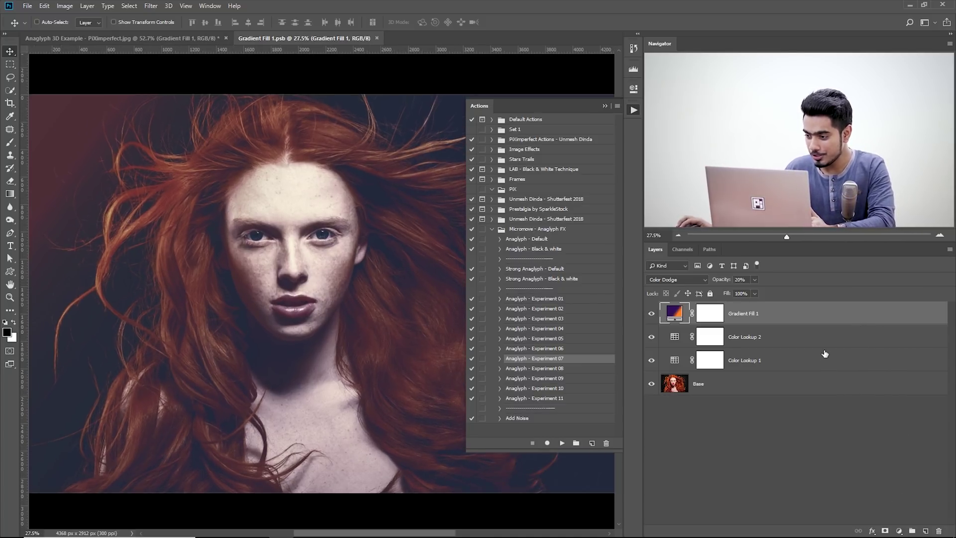
Add a Curves adjustment layer directly above Base, lower the RGB curve to darken the image, and save the smart object.
click(802, 386)
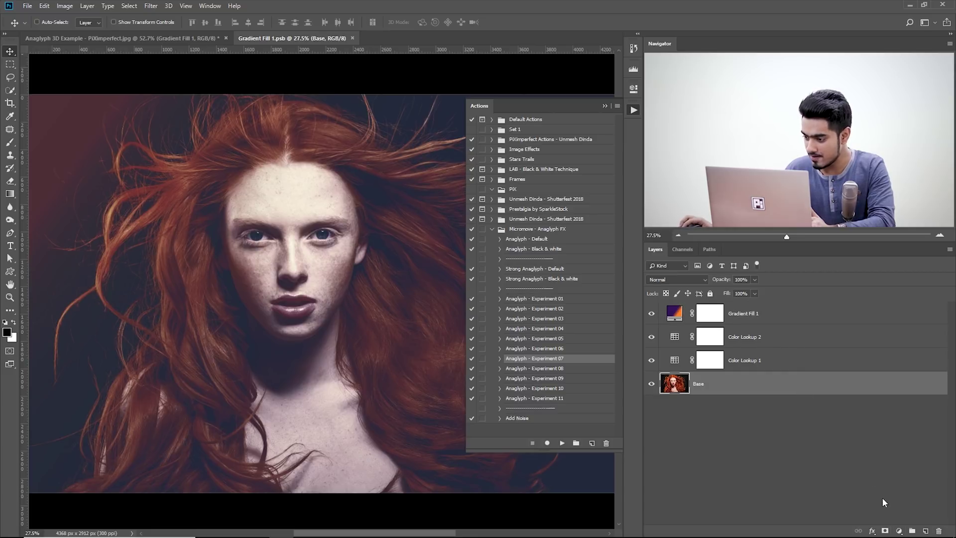
click(900, 530)
click(897, 403)
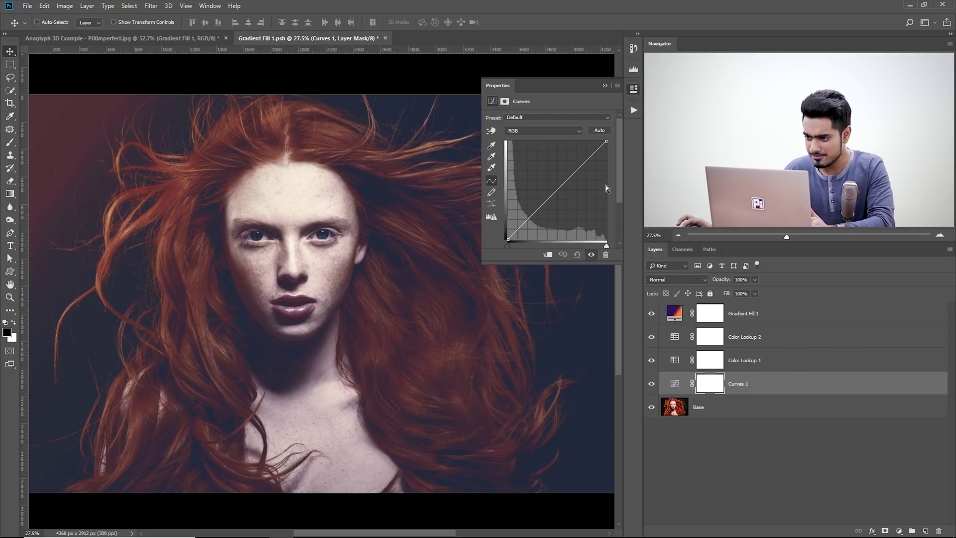
mouse_move(588, 162)
mouse_down()
mouse_move(594, 176)
mouse_move(591, 164)
mouse_up()
key(ctrl+s)
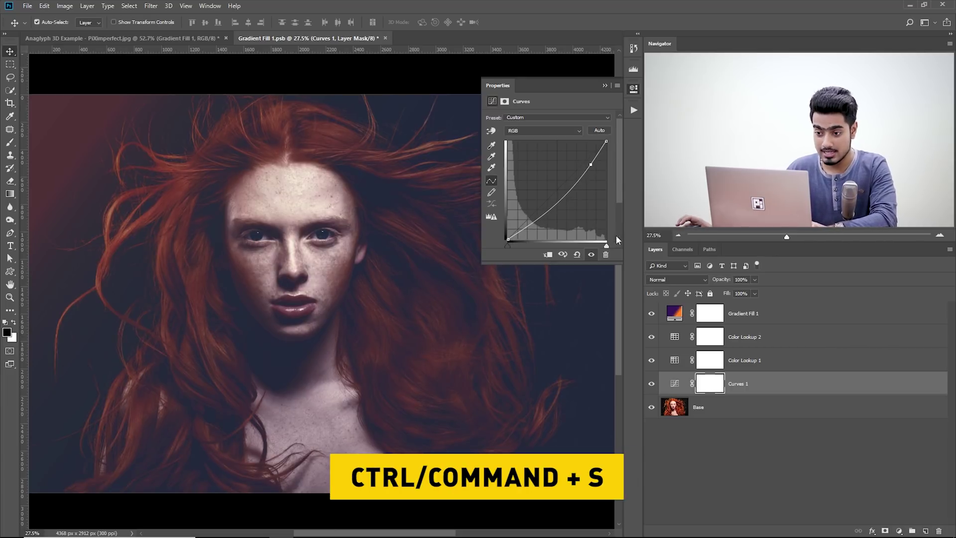
Add a Hue/Saturation layer above the Curves layer with Saturation -46, save the smart object, and return to the main document.
click(899, 532)
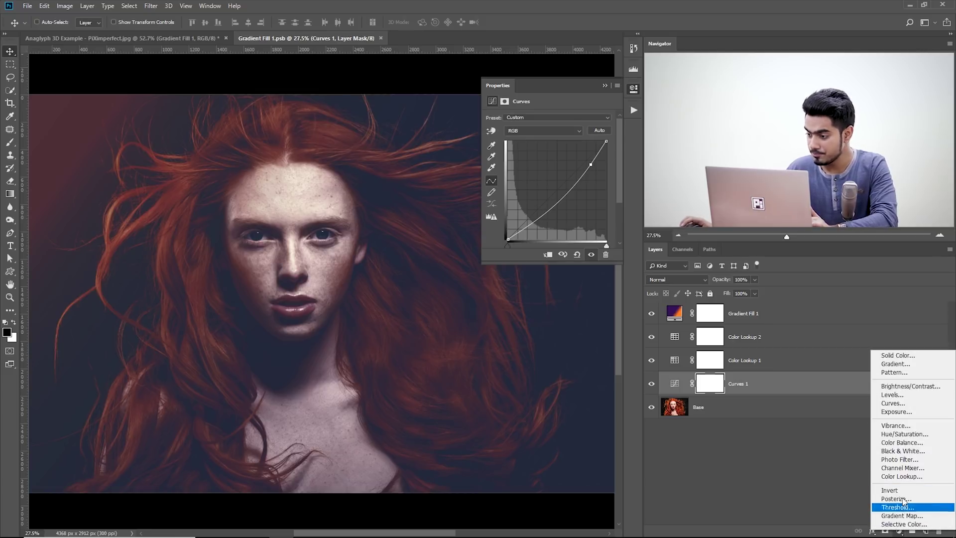
click(909, 437)
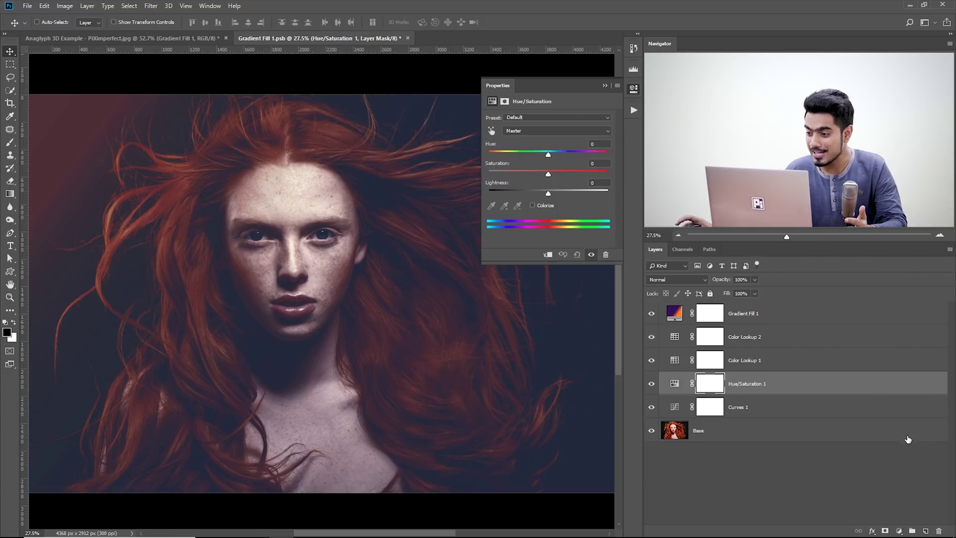
drag(549, 176, 467, 177)
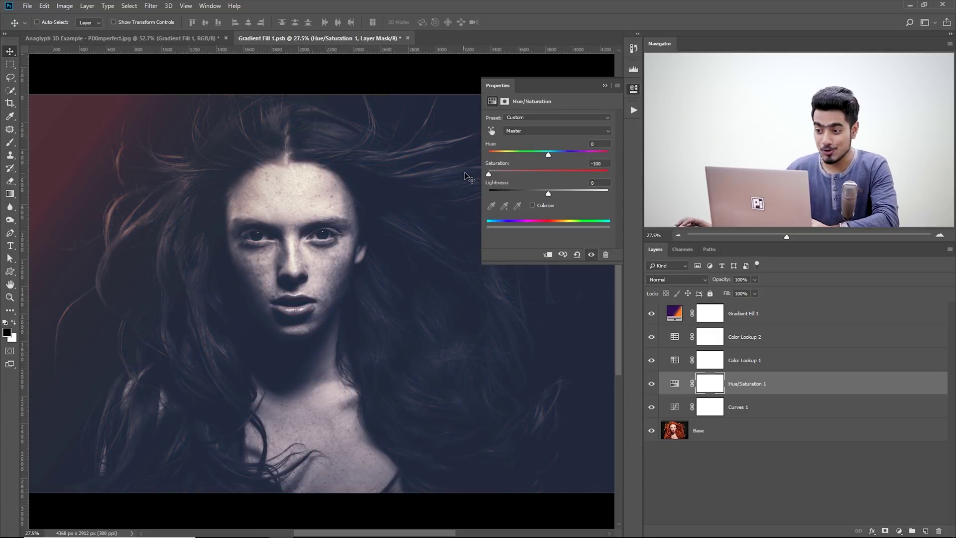
click(521, 174)
key(ctrl+s)
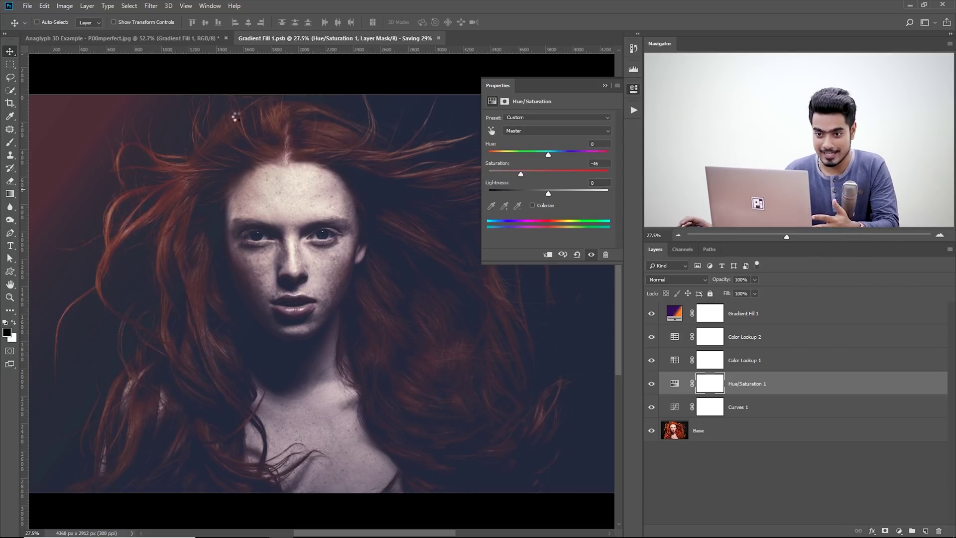
click(68, 39)
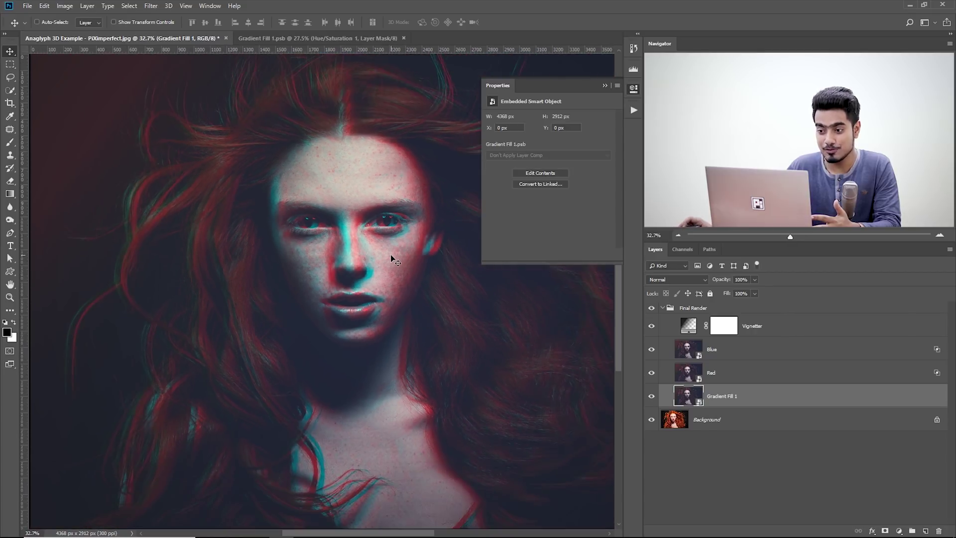
key(ctrl+0)
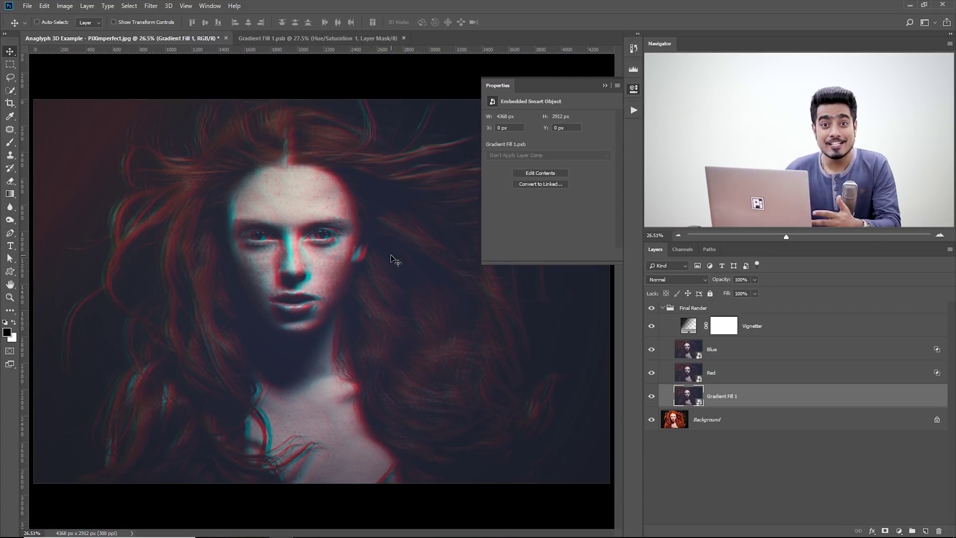